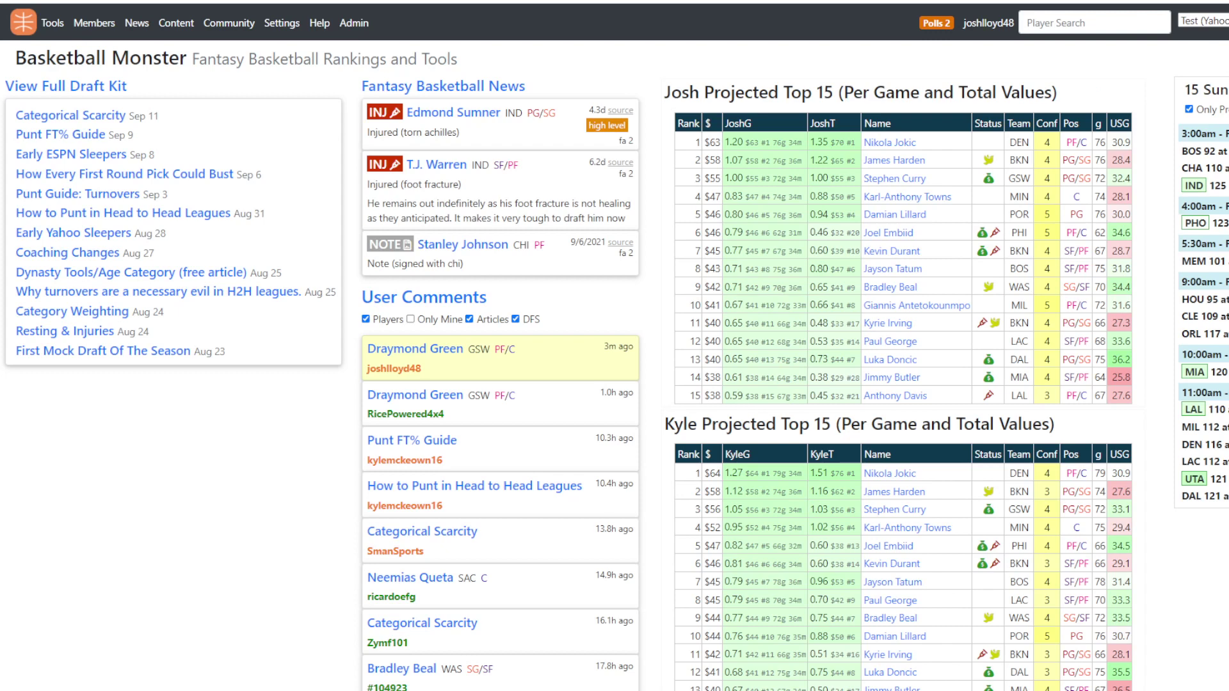
# Visit the Player Rankings and Projections pages, ending on Player Rankings.
pyautogui.moveTo(53, 23)
pyautogui.click(87, 51)
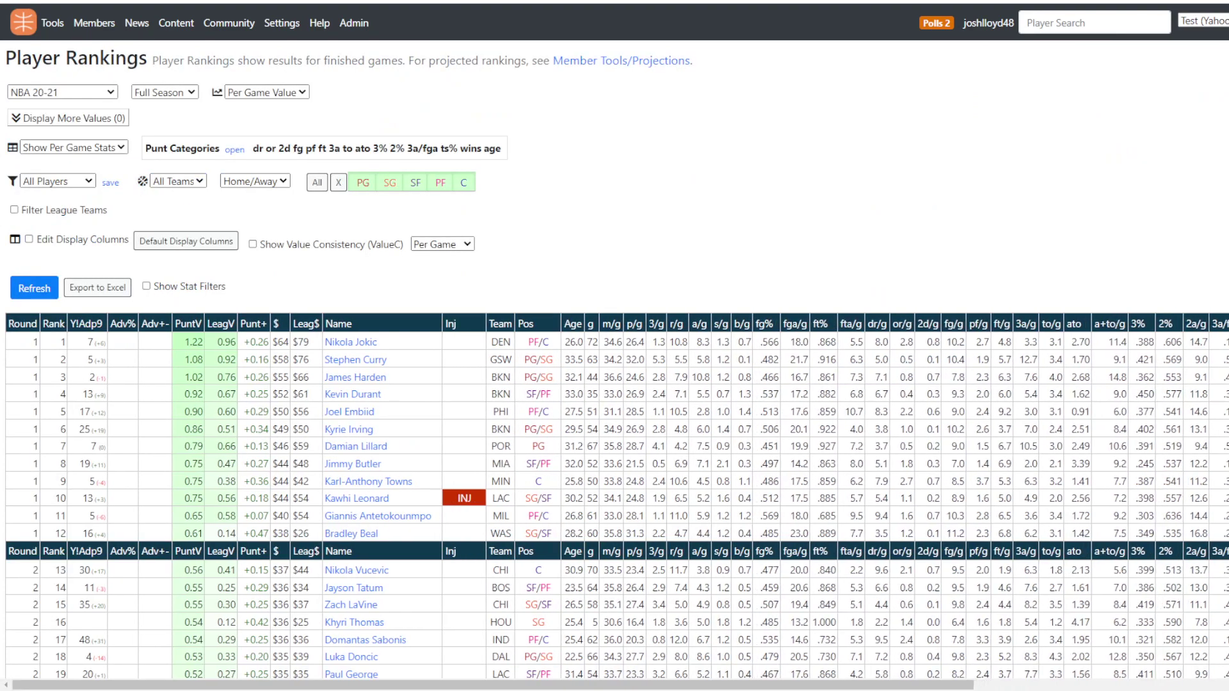
pyautogui.moveTo(94, 23)
pyautogui.click(109, 71)
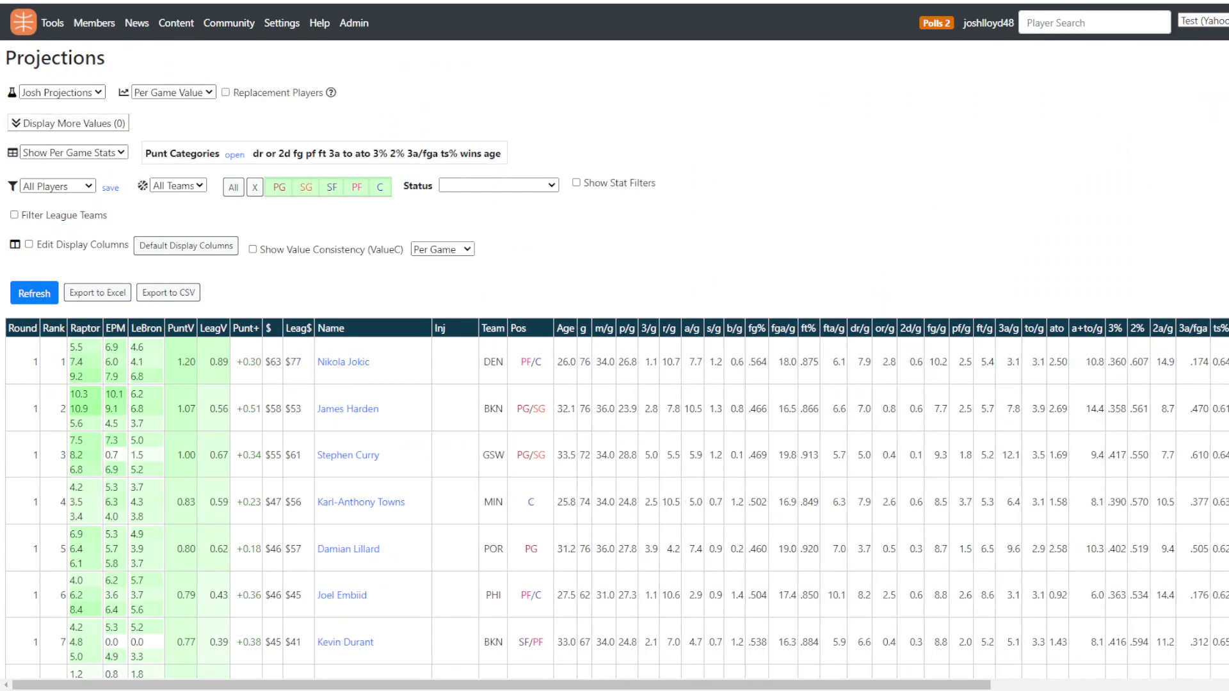
pyautogui.moveTo(95, 23)
pyautogui.click(86, 49)
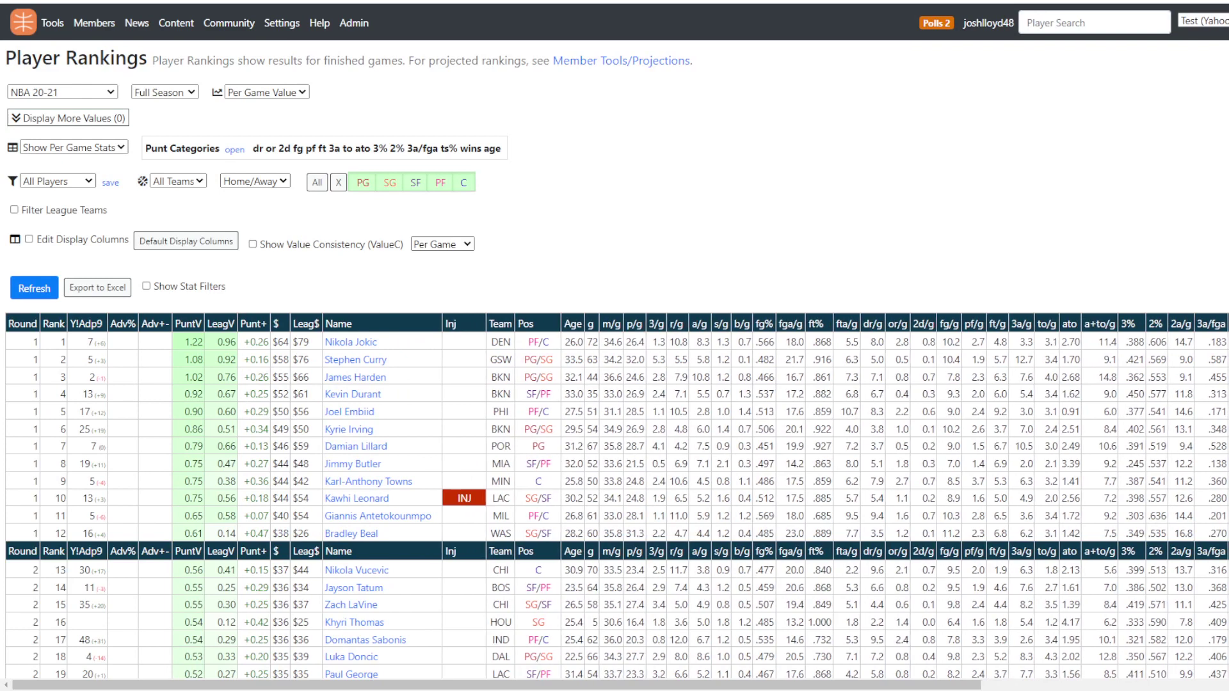
# Add Josh Projections as an extra per-game value in the Player Rankings table, with Show Games turned off.
pyautogui.click(68, 118)
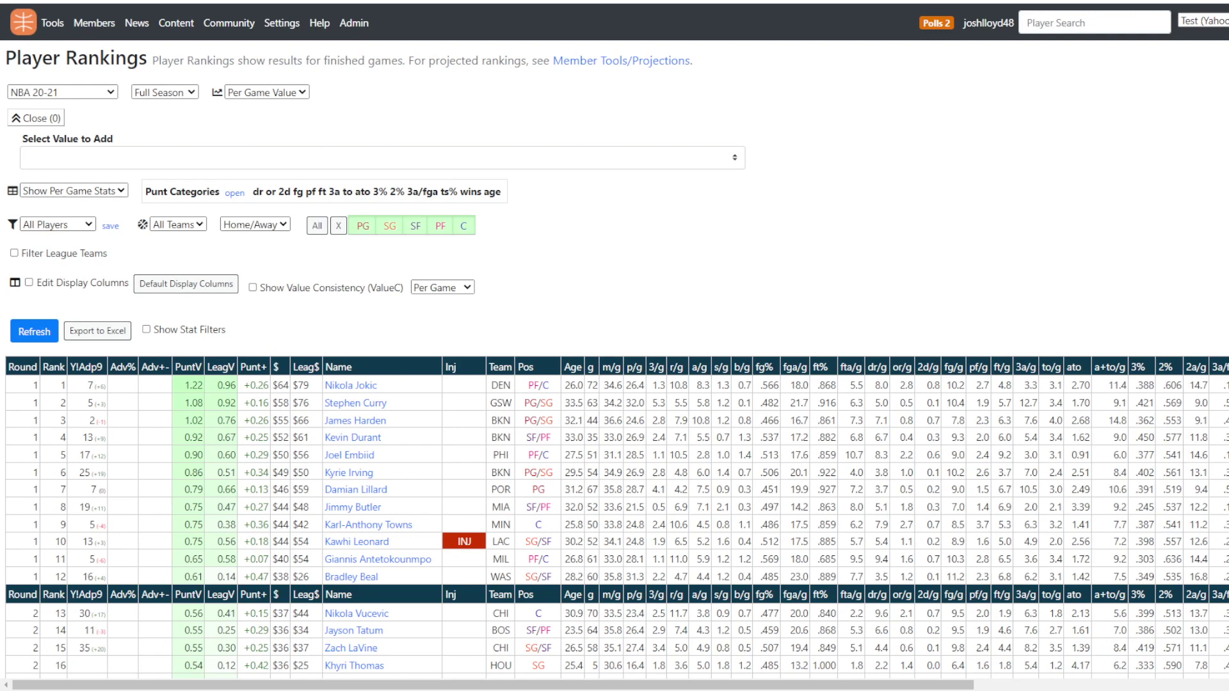
pyautogui.click(382, 157)
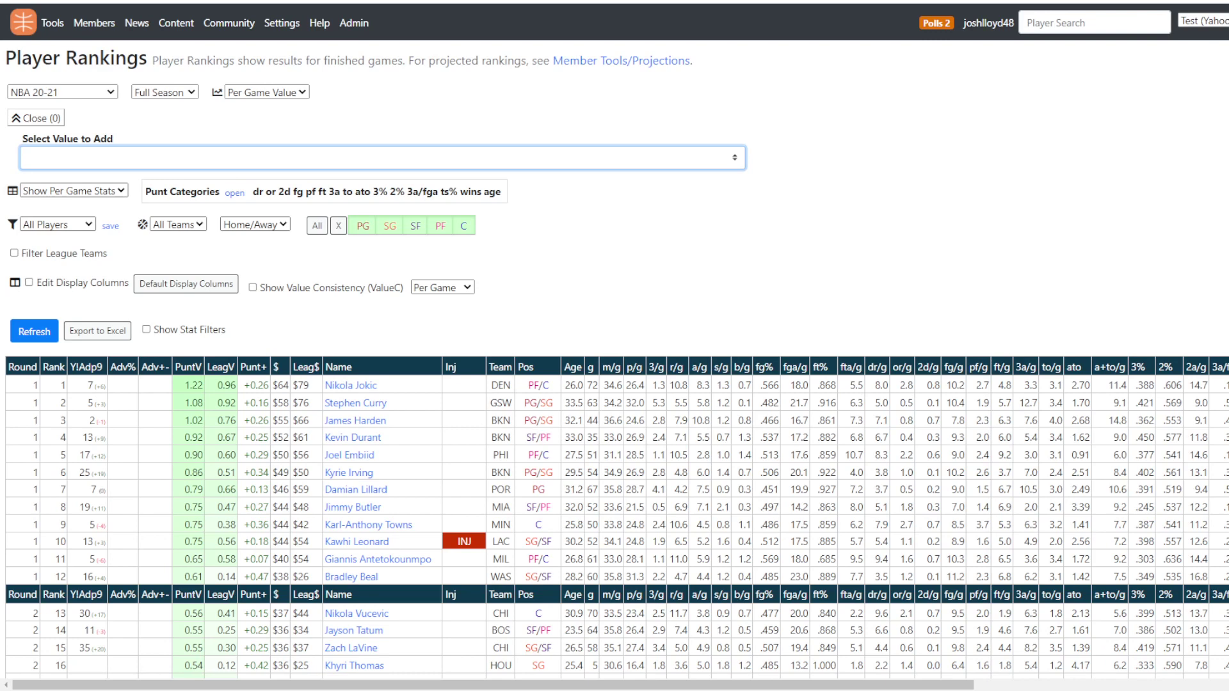
pyautogui.click(63, 159)
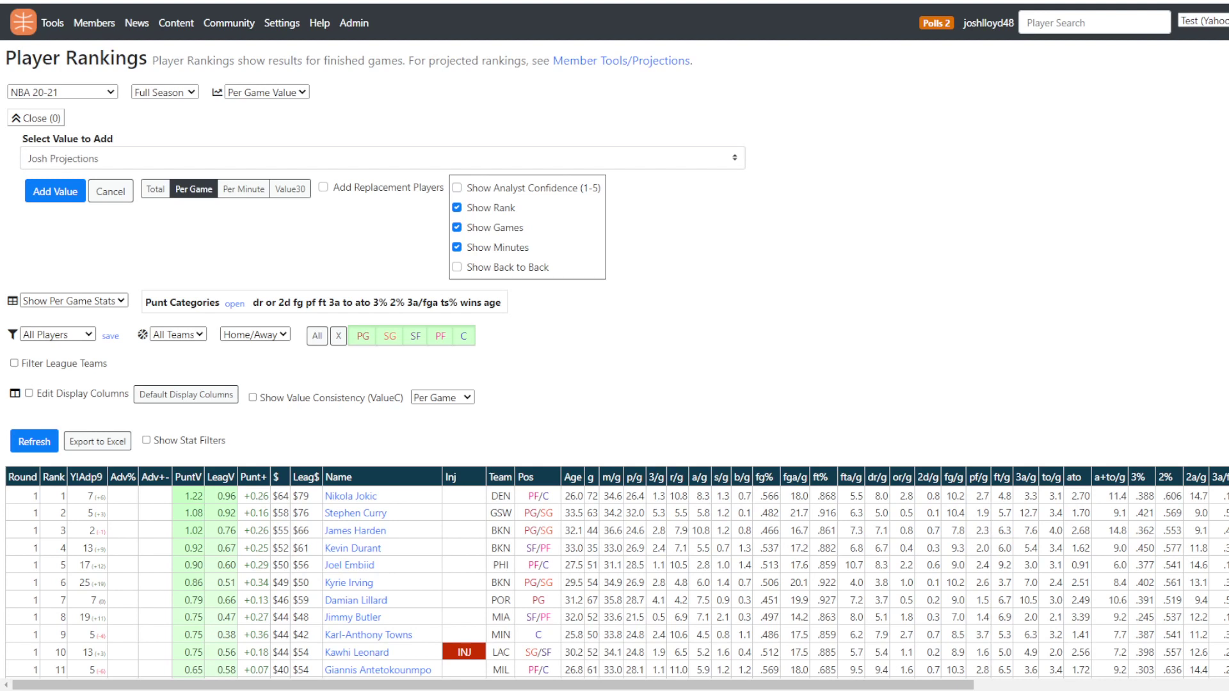
pyautogui.click(457, 267)
pyautogui.click(457, 267)
pyautogui.click(457, 227)
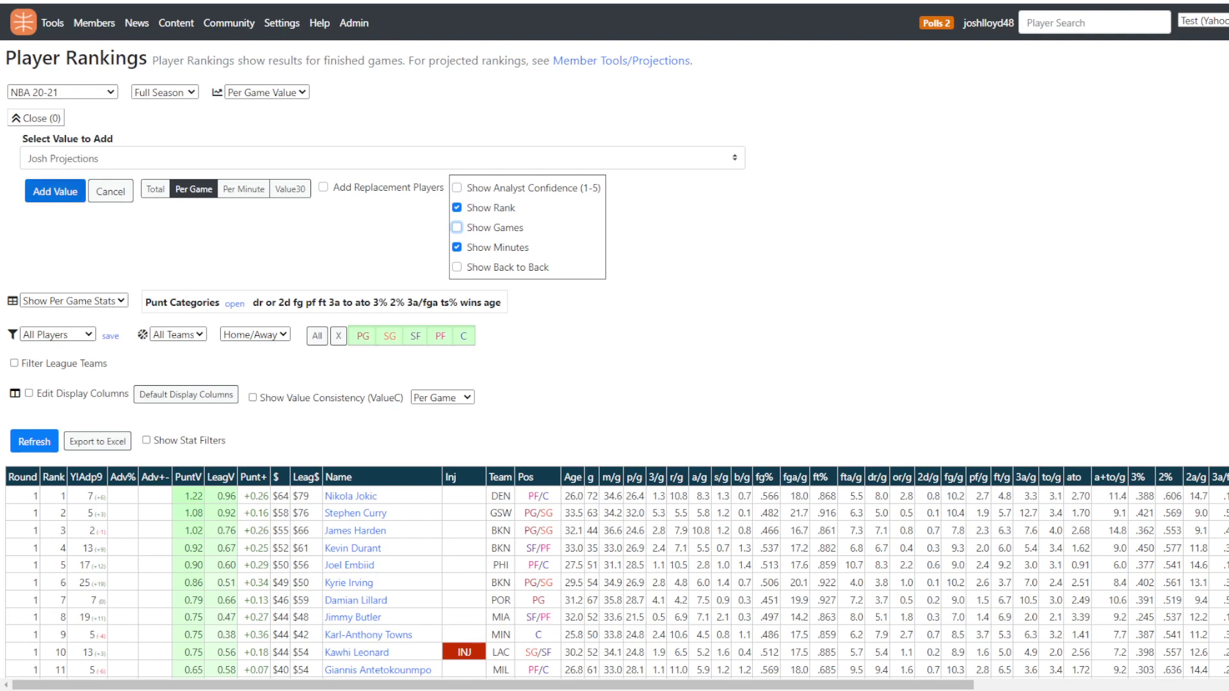
pyautogui.click(55, 191)
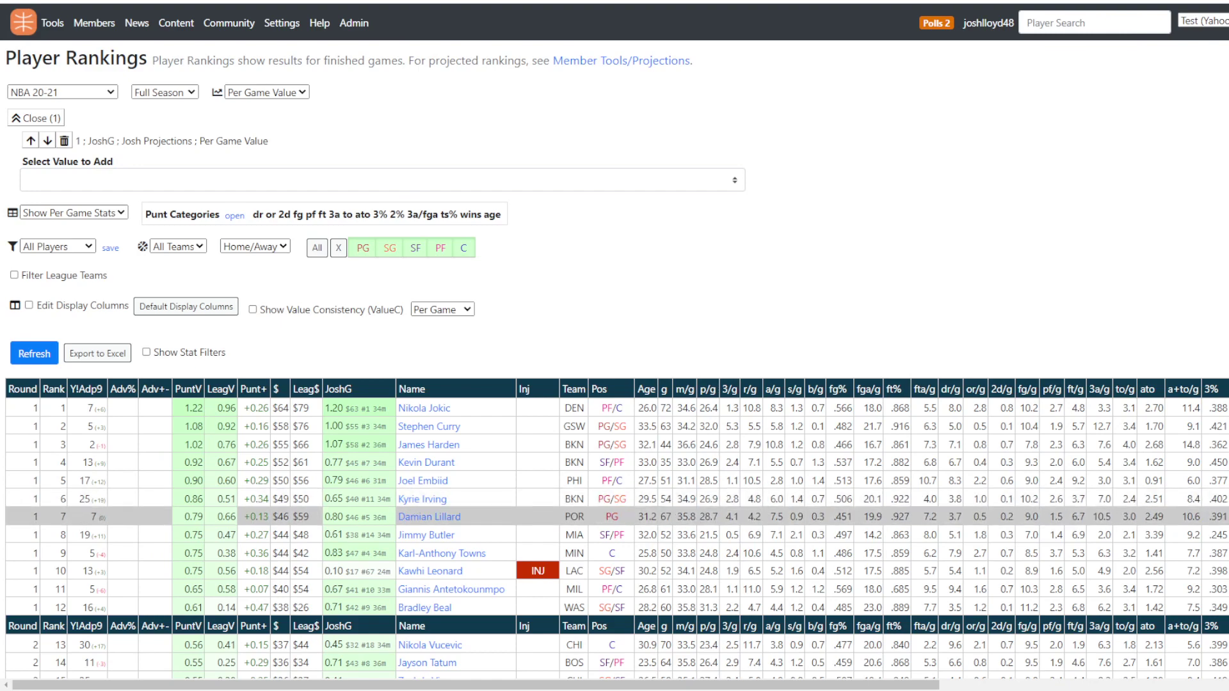
# Review the JoshG column in the rankings, and on the Projections page remove the JoshG extra value.
pyautogui.scroll(-7, 614, 384)
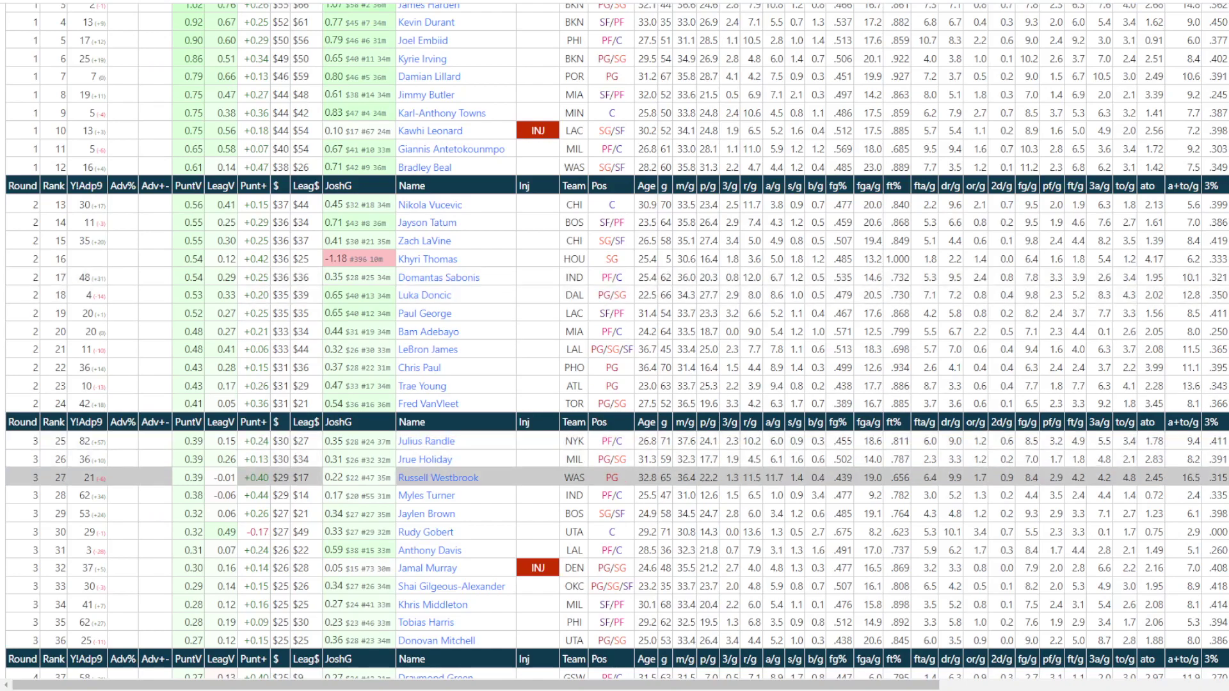
pyautogui.scroll(5, 448, 477)
pyautogui.scroll(-4, 448, 477)
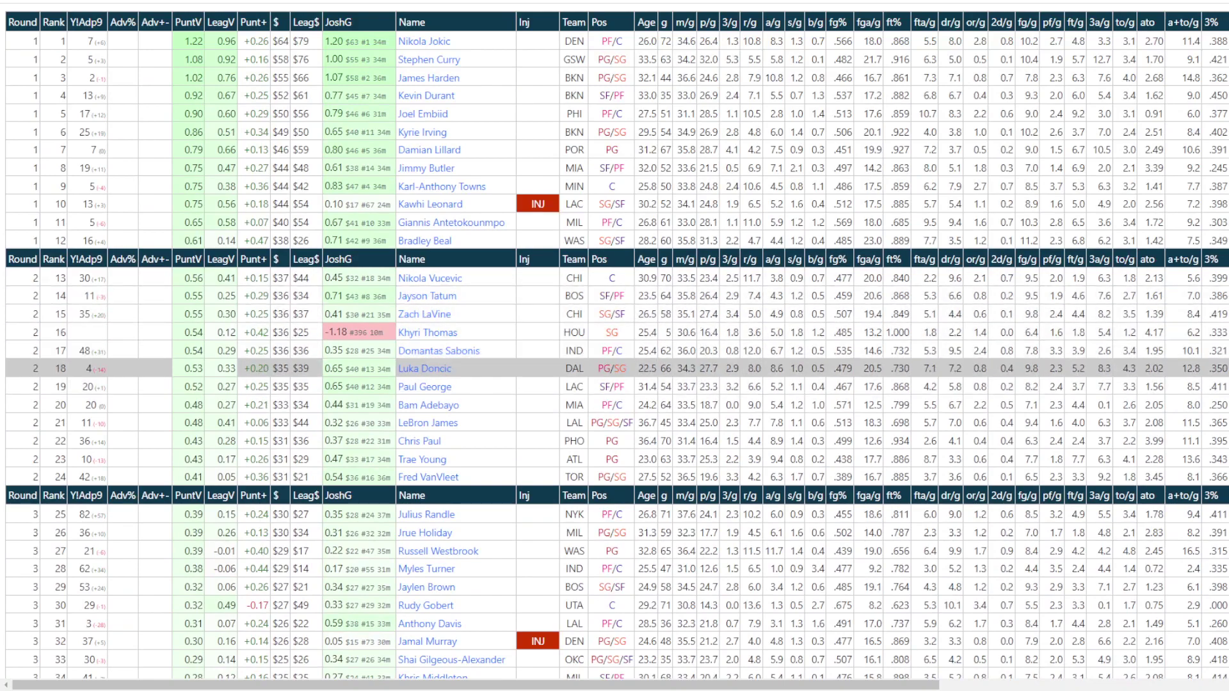
pyautogui.scroll(6, 448, 480)
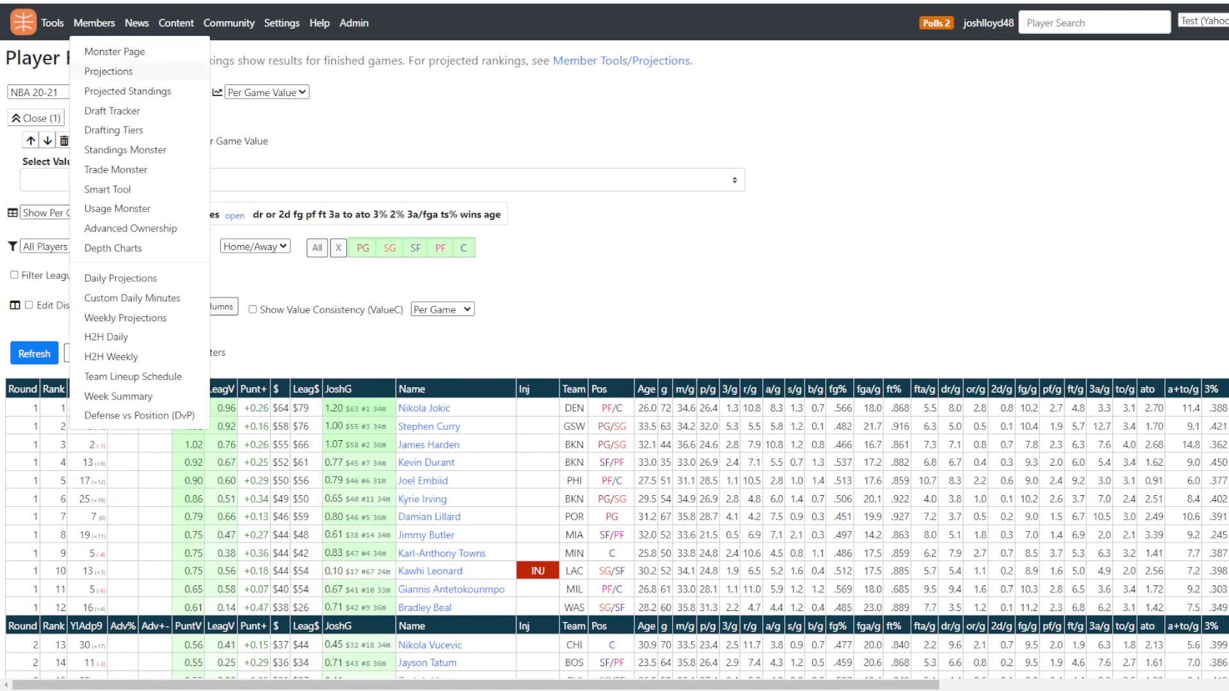
pyautogui.click(109, 71)
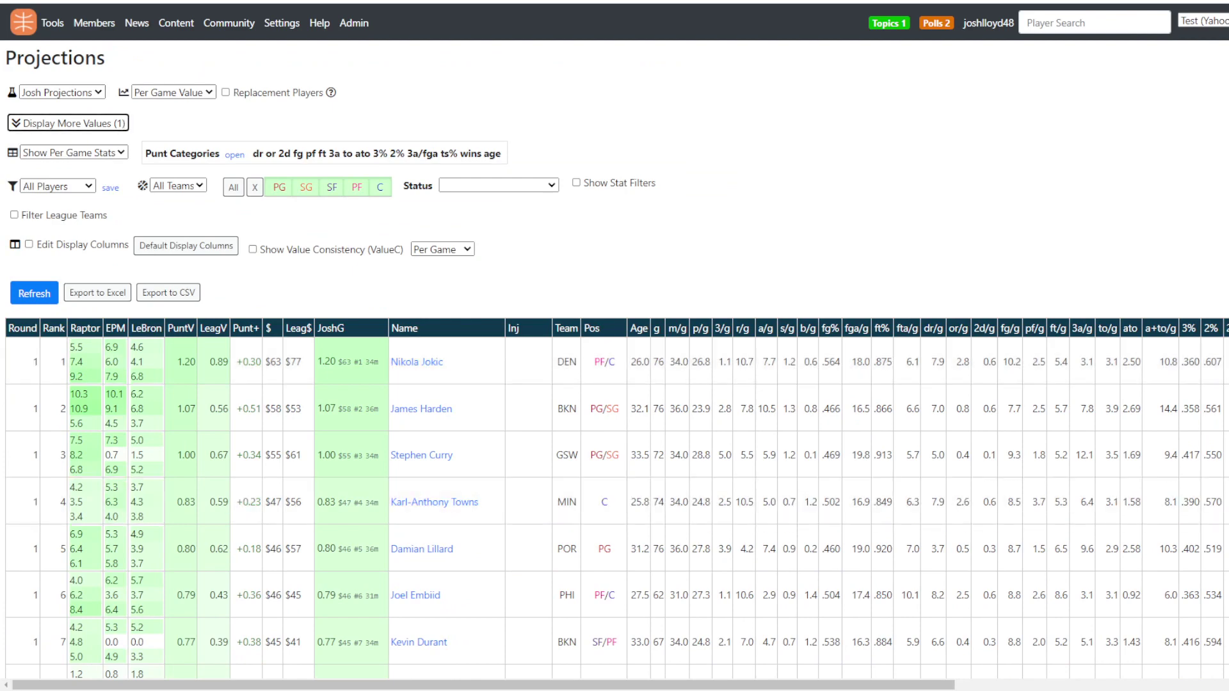
pyautogui.click(68, 123)
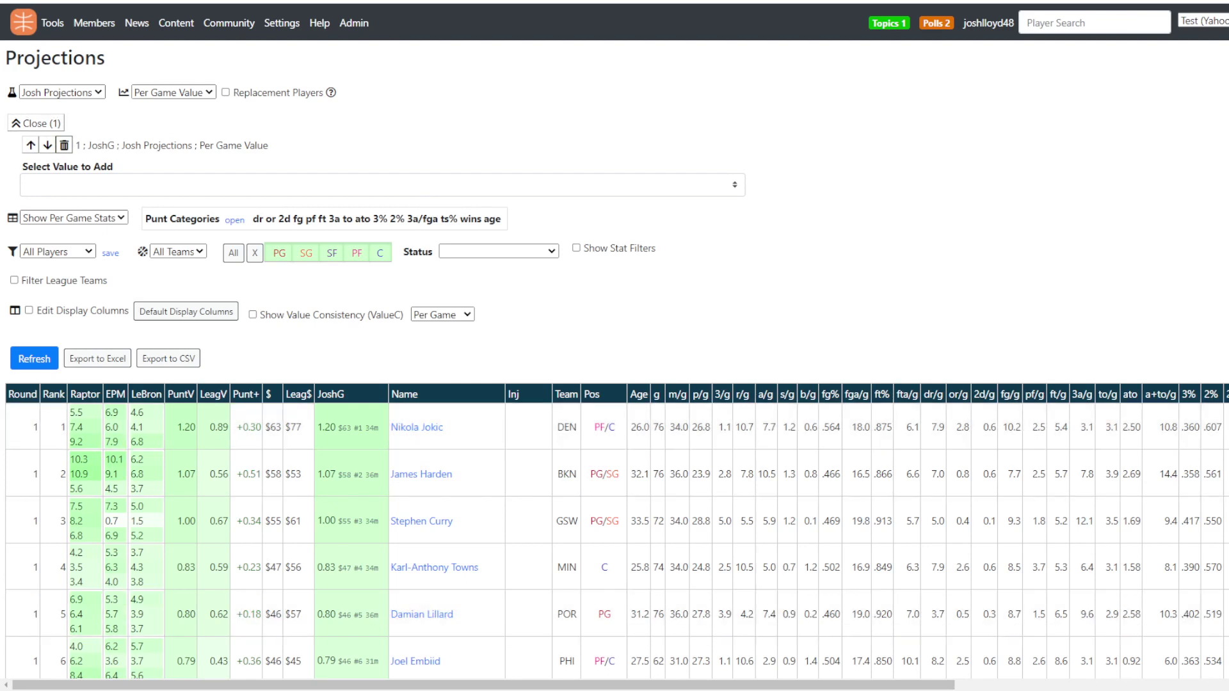
pyautogui.click(64, 145)
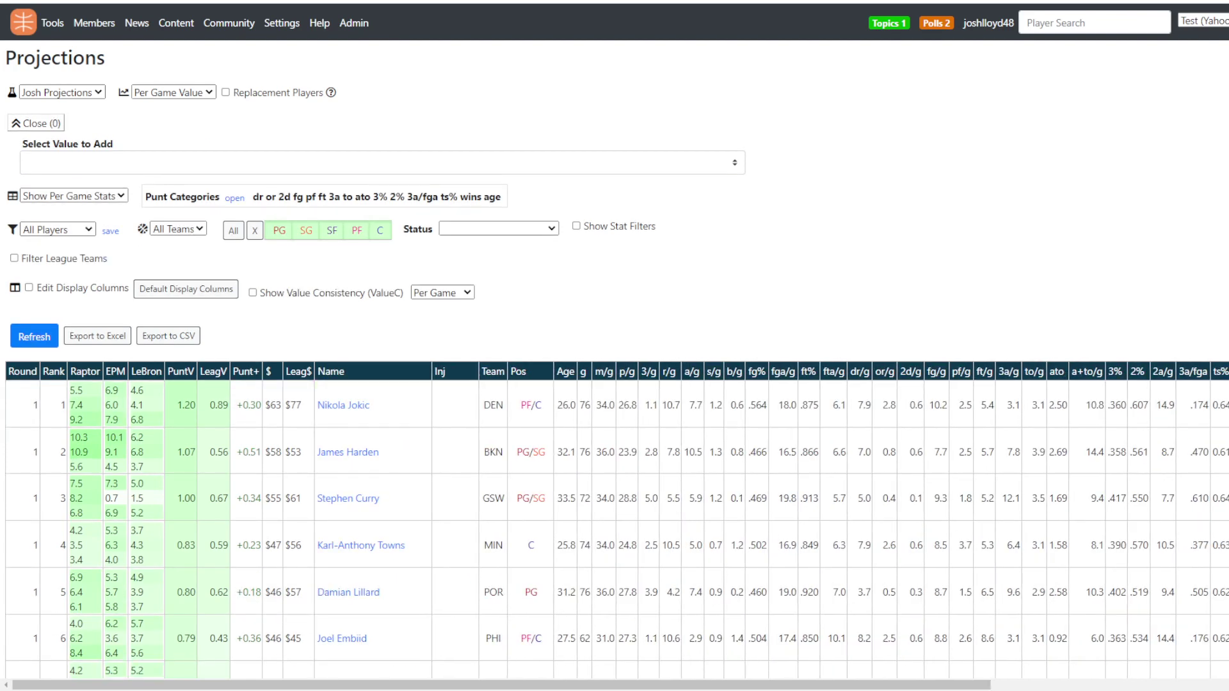
# Add Kyle Projections as an extra per-game value in the Projections table, with Show Games turned off.
pyautogui.click(382, 163)
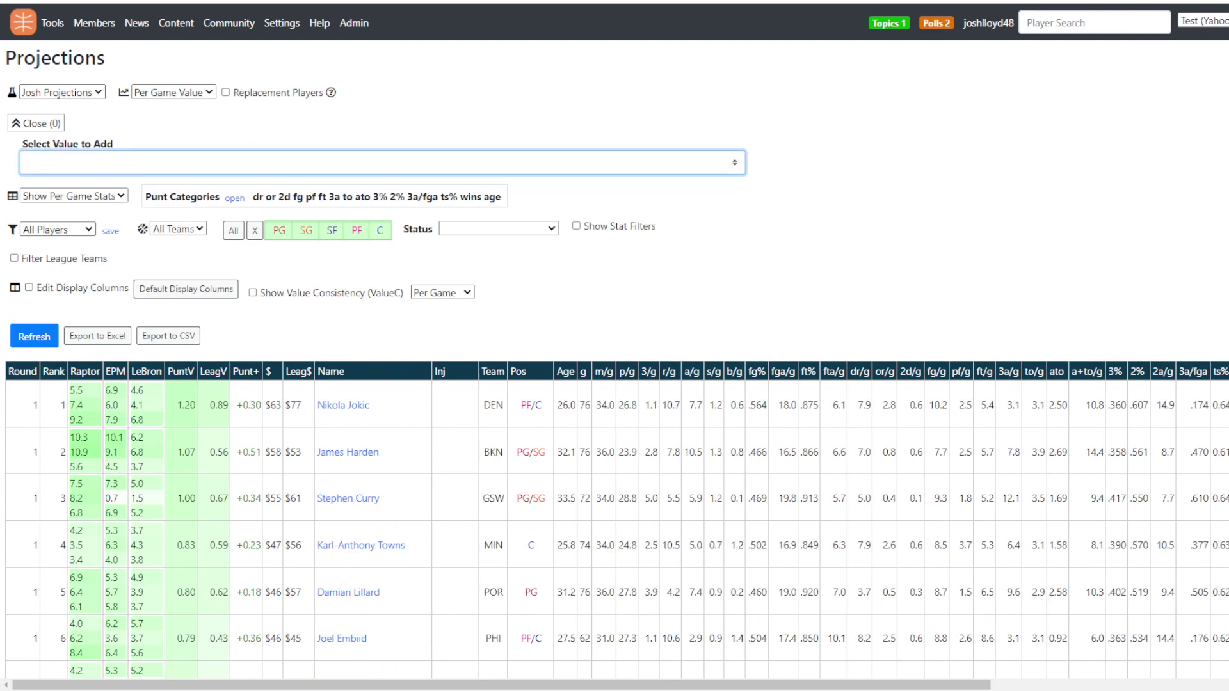
pyautogui.click(62, 199)
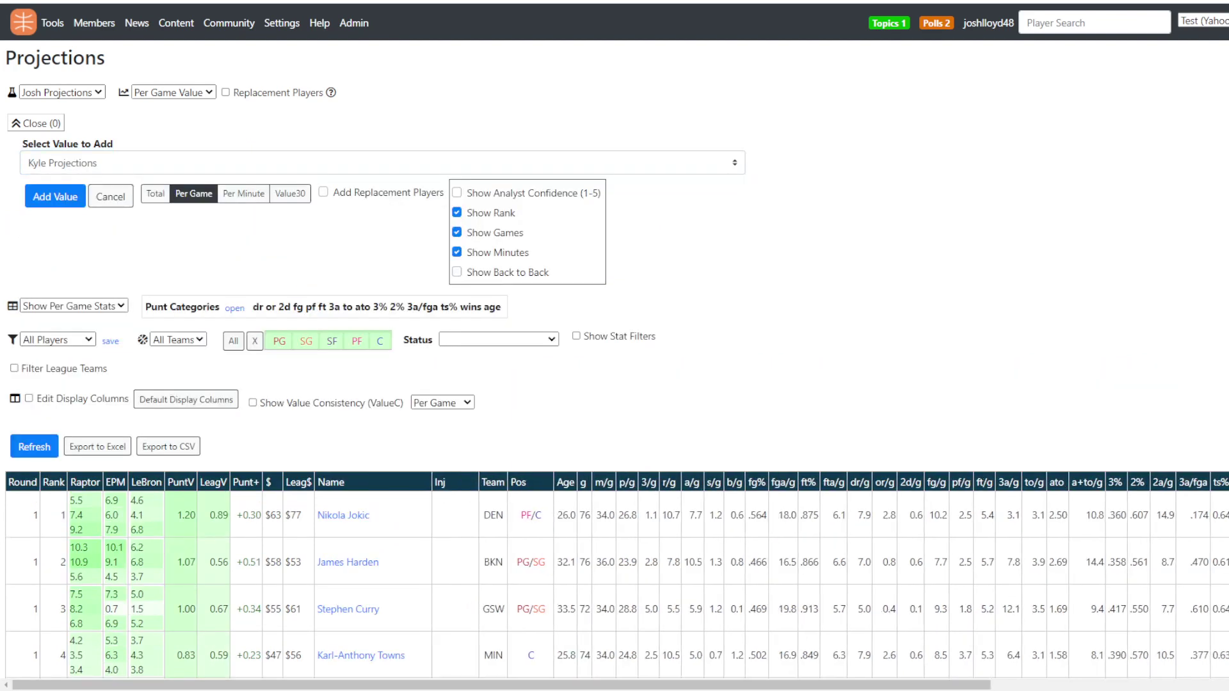
pyautogui.click(457, 232)
pyautogui.click(55, 196)
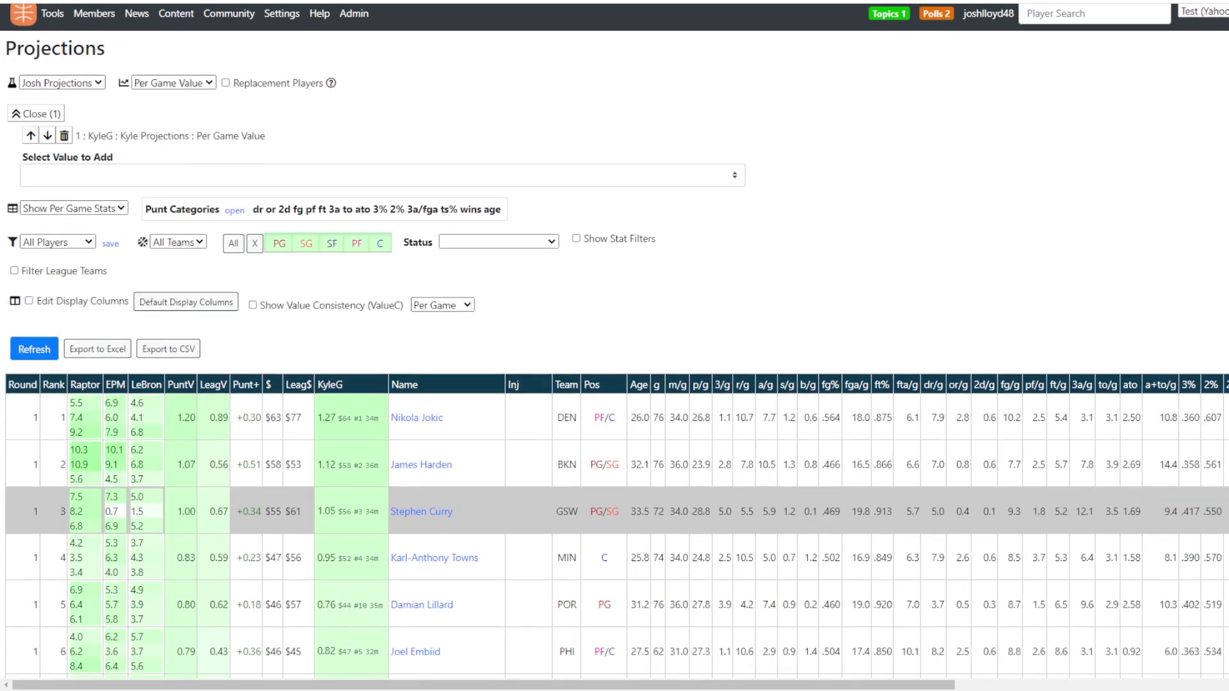
# Compare the KyleG values with the Josh projection values for players in the first two rounds.
pyautogui.scroll(-2, 614, 448)
pyautogui.scroll(3, 614, 448)
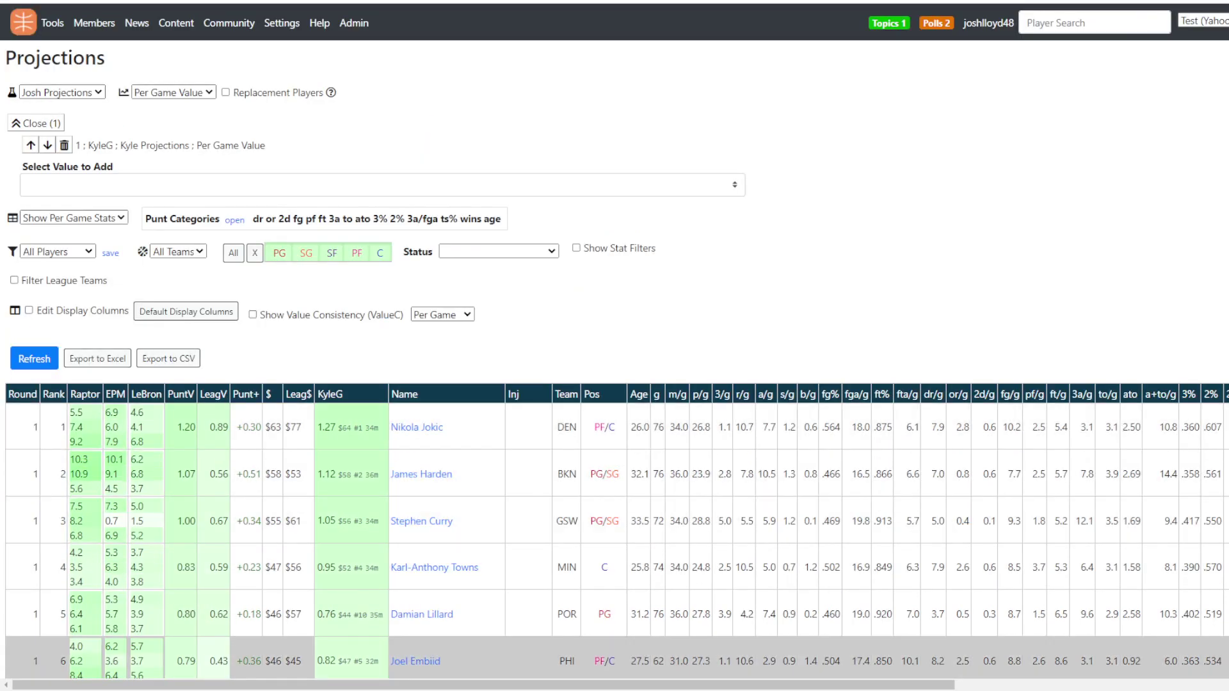
pyautogui.scroll(-7, 614, 448)
pyautogui.scroll(-2, 614, 506)
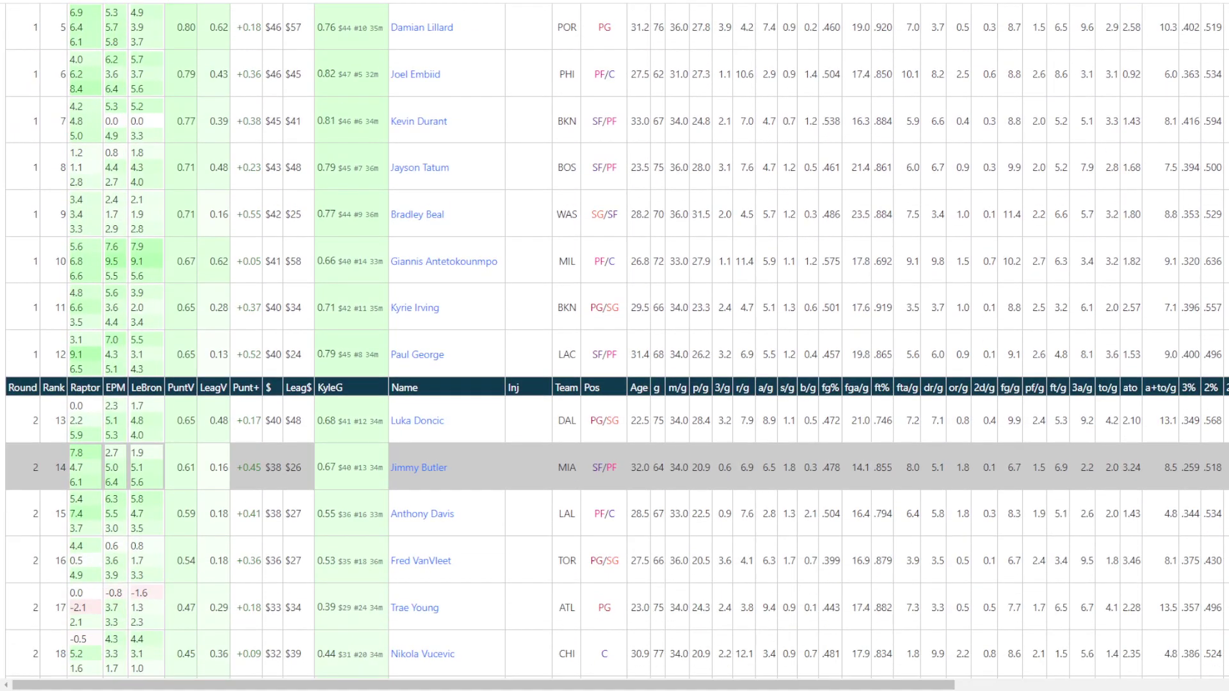
pyautogui.scroll(-2, 615, 505)
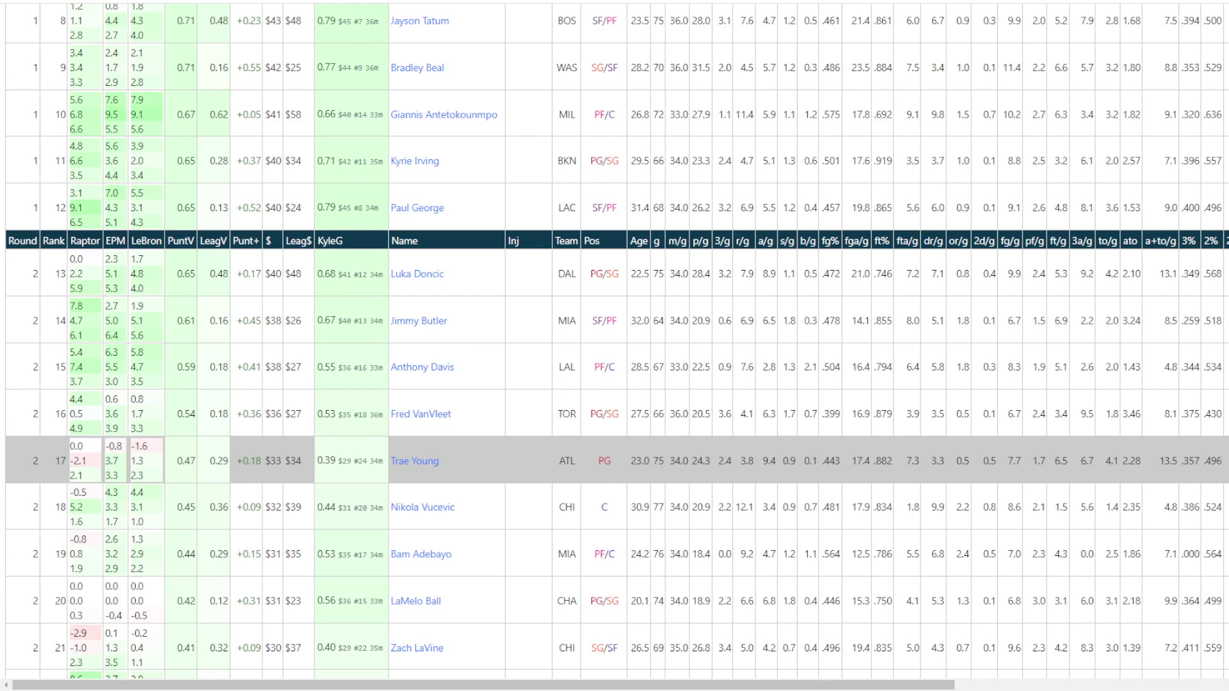
pyautogui.scroll(10, 614, 461)
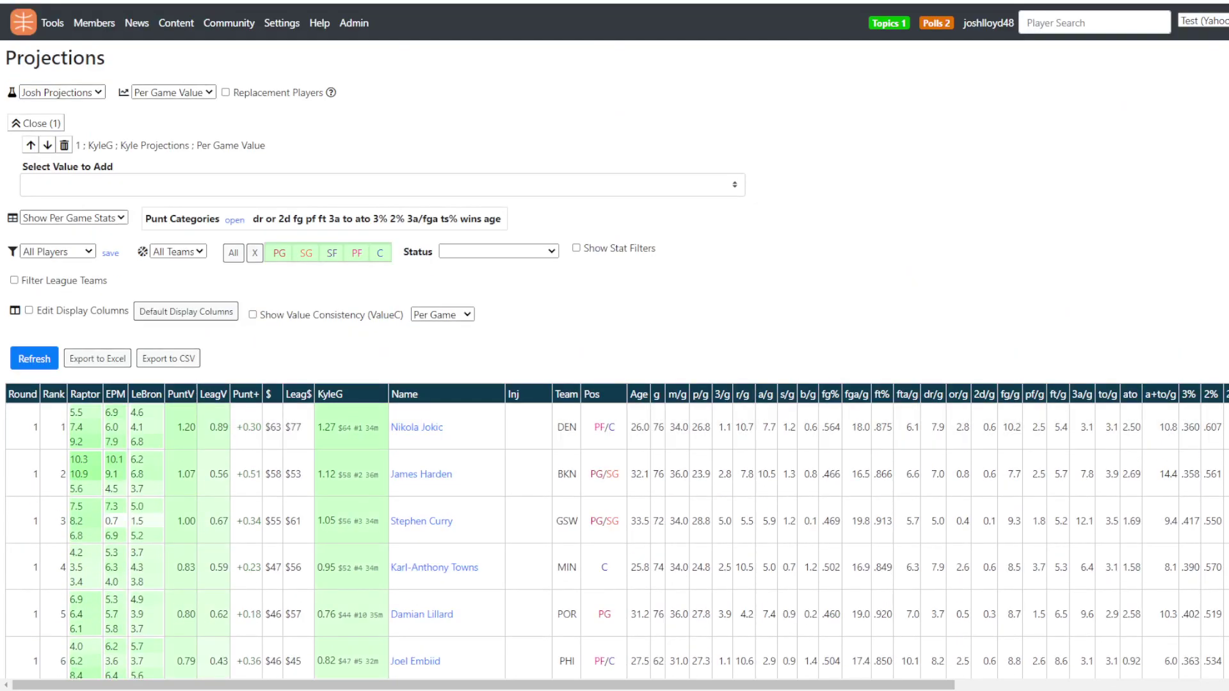
# Try Next Week and Playoffs as the value to add, each set to Total.
pyautogui.click(382, 185)
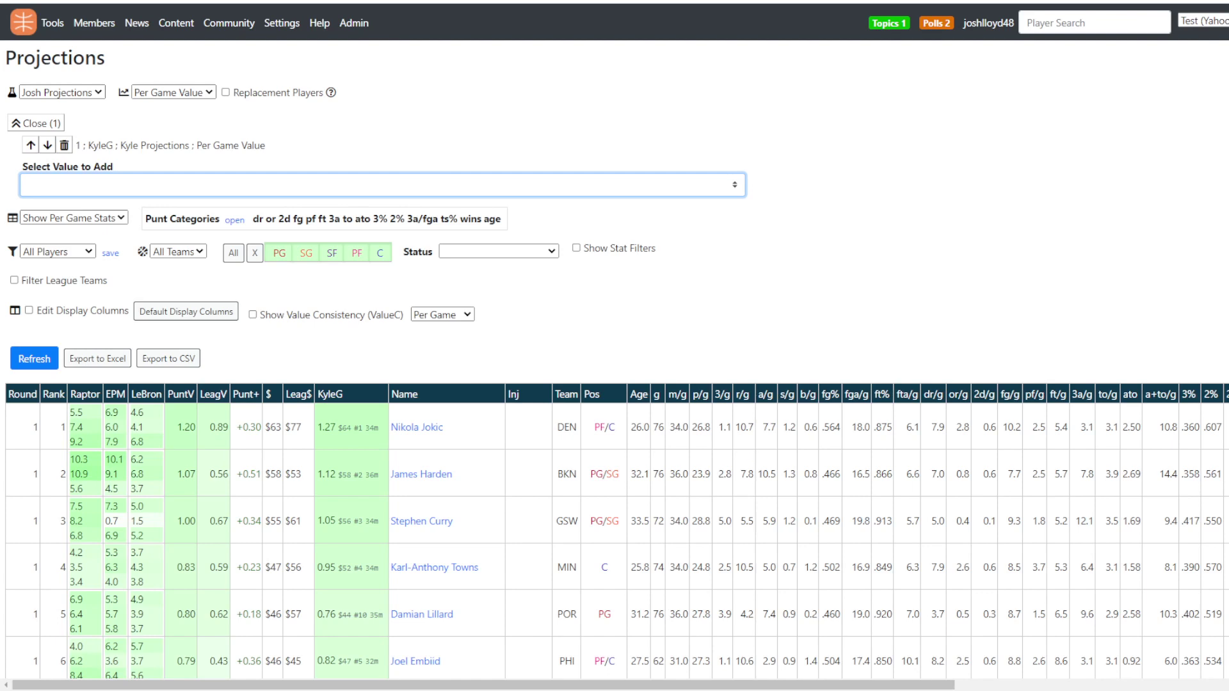
pyautogui.press('Down')
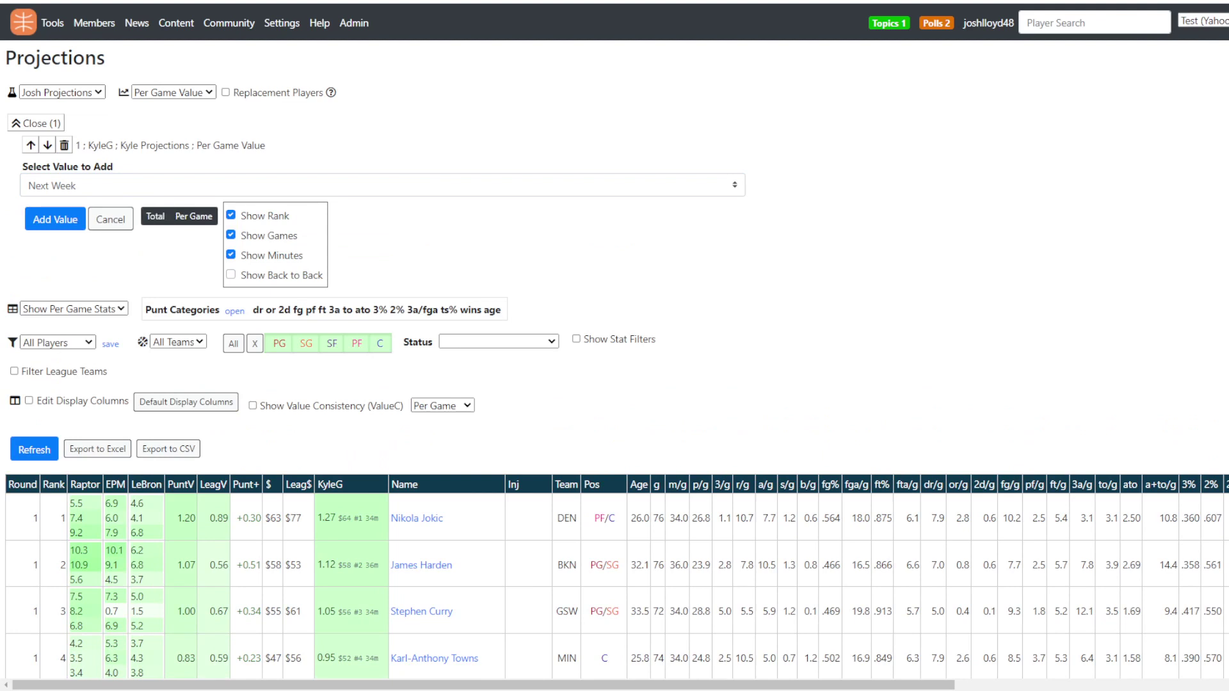
pyautogui.click(154, 216)
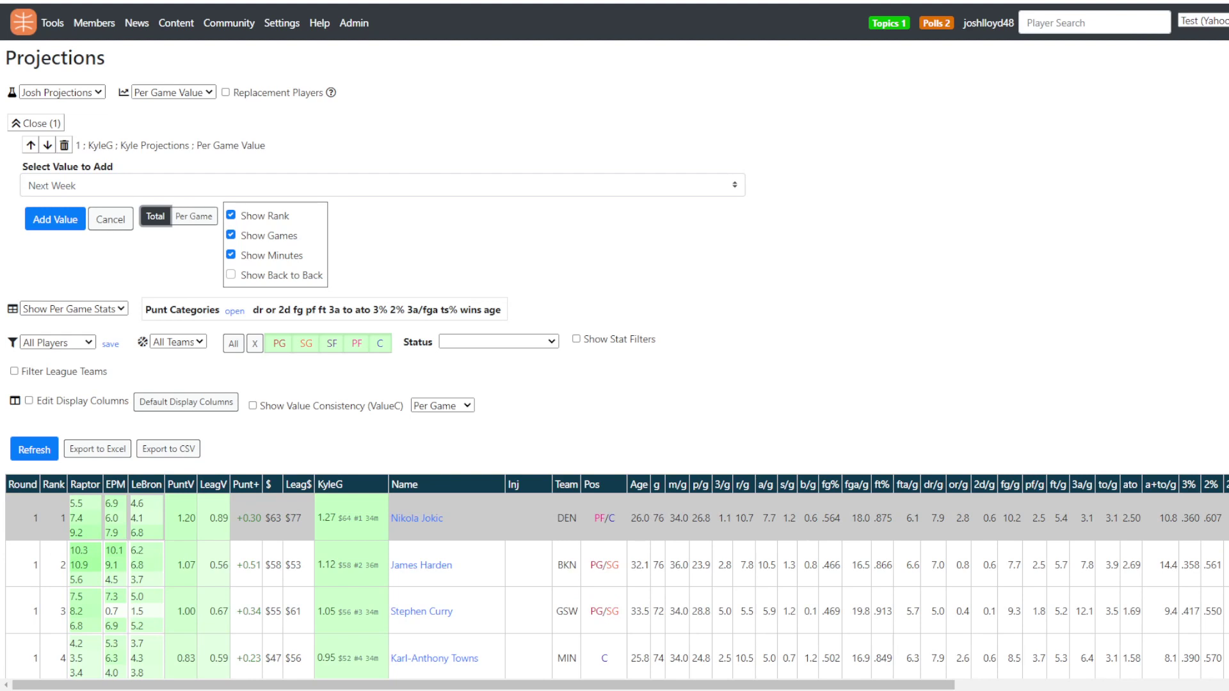
pyautogui.hotkey('shift', 'Tab')
pyautogui.hotkey('shift', 'Tab')
pyautogui.hotkey('shift', 'Tab')
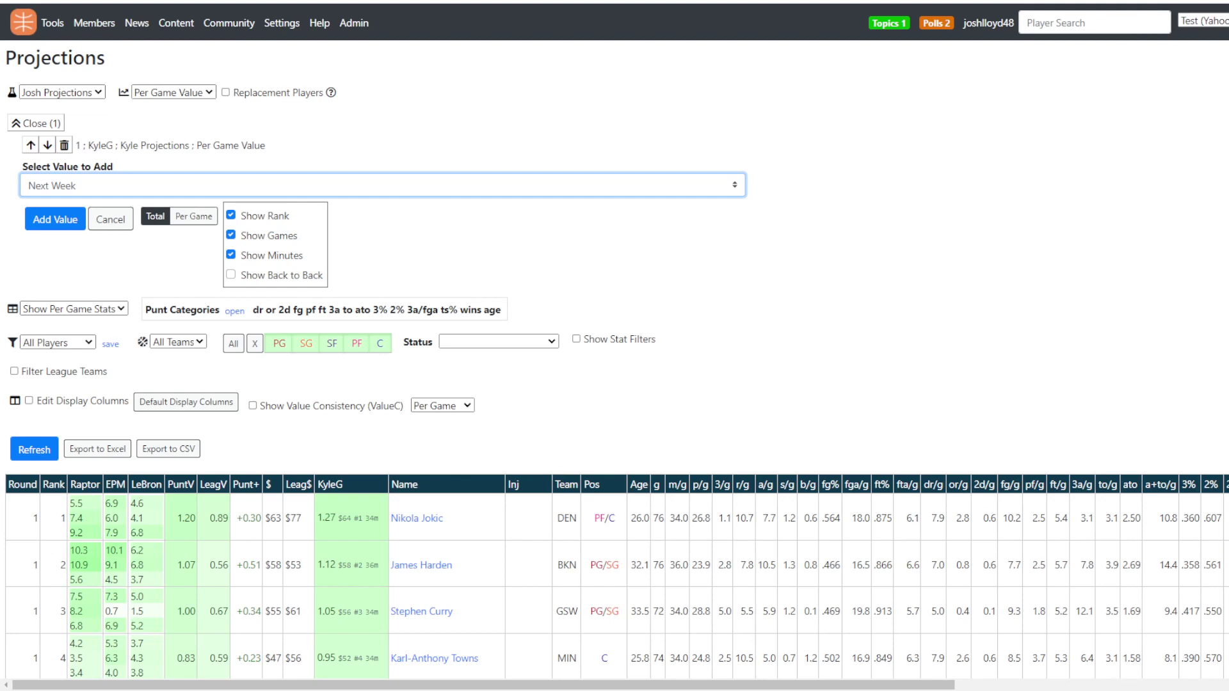
pyautogui.press('Down')
pyautogui.click(193, 217)
pyautogui.click(156, 216)
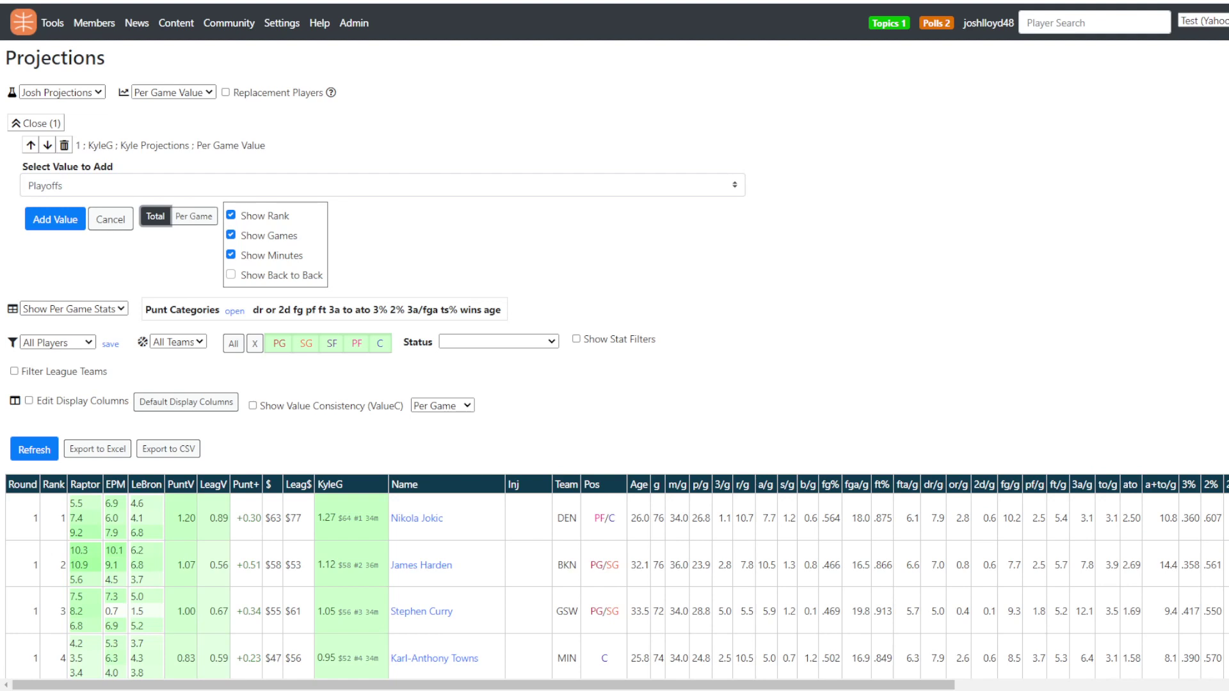
# Add Player Rankings for the NBA 20-21 season as a second extra per-game value.
pyautogui.click(155, 186)
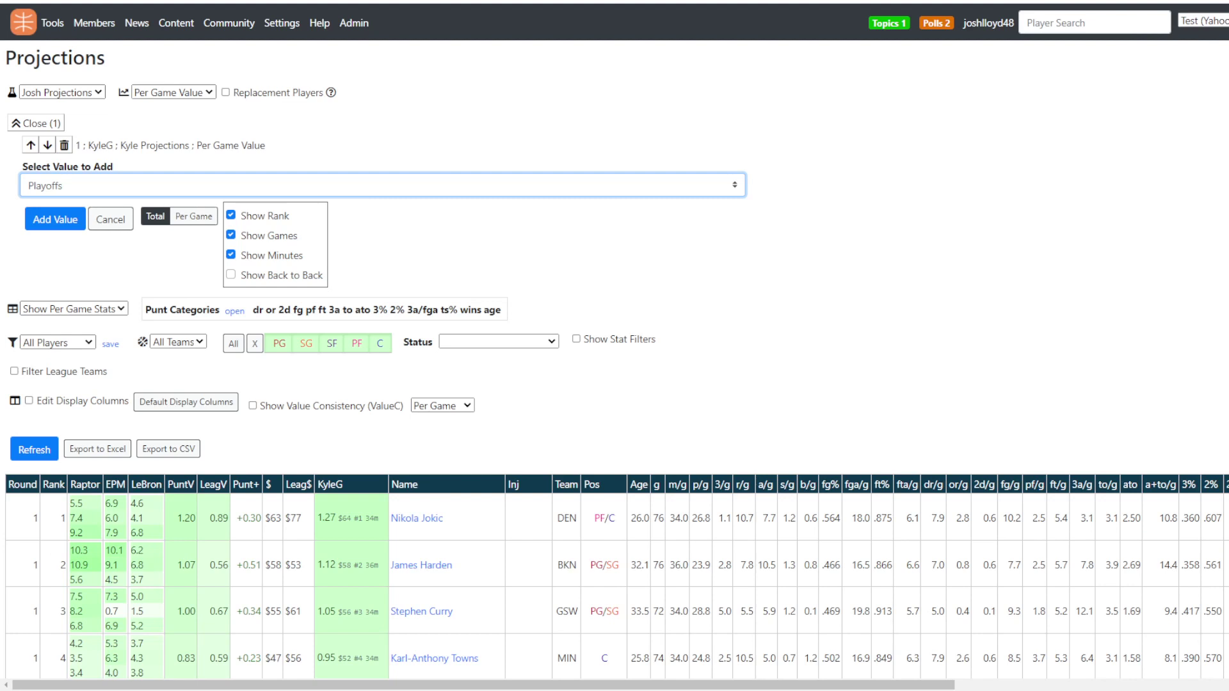
pyautogui.click(62, 219)
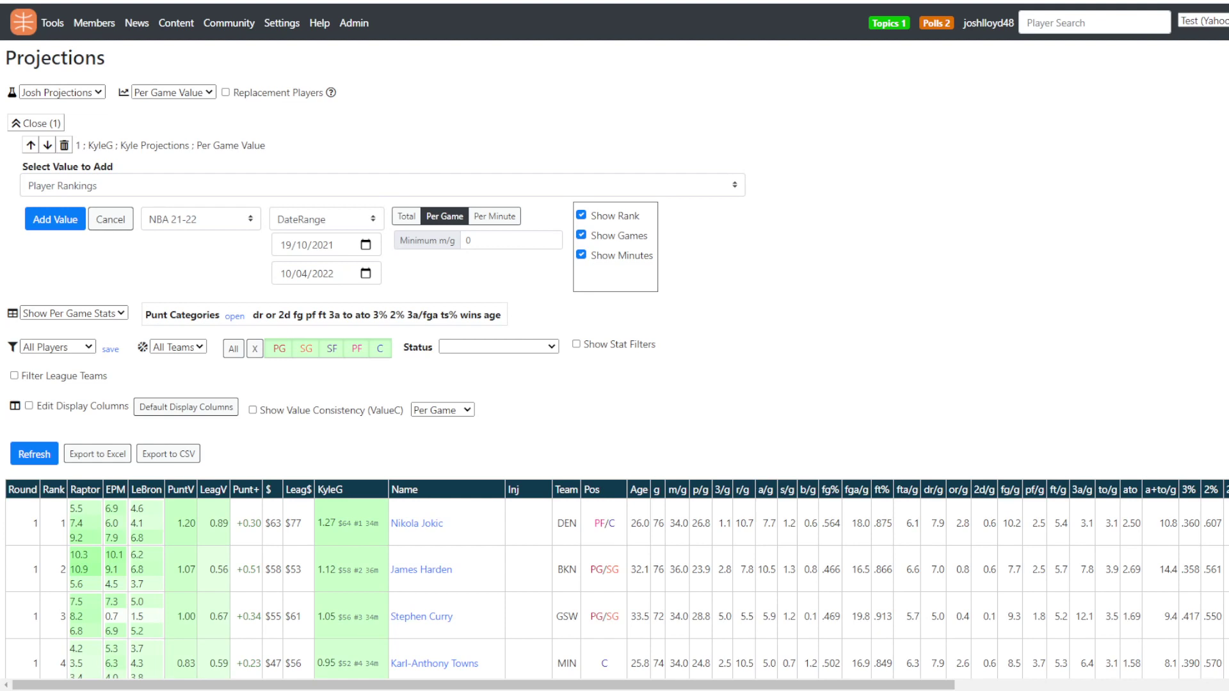
pyautogui.click(201, 219)
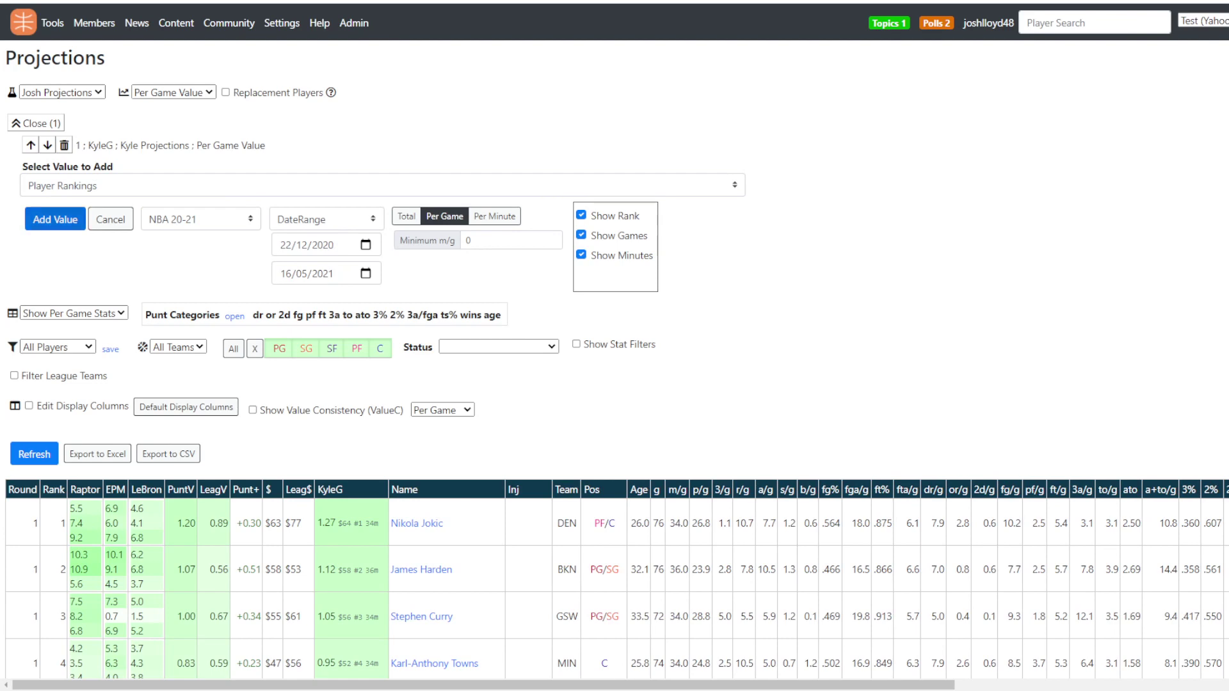
pyautogui.click(55, 219)
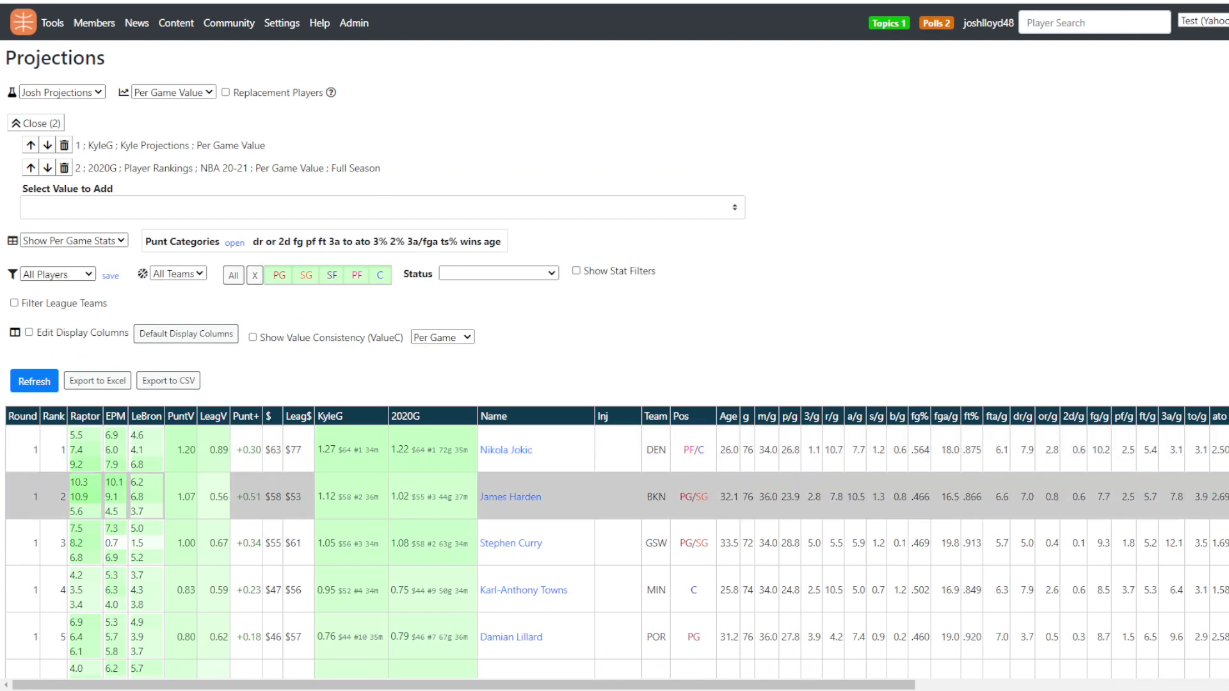
# Compare the KyleG and 2020G columns for players in the first two rounds.
pyautogui.scroll(-1, 575, 429)
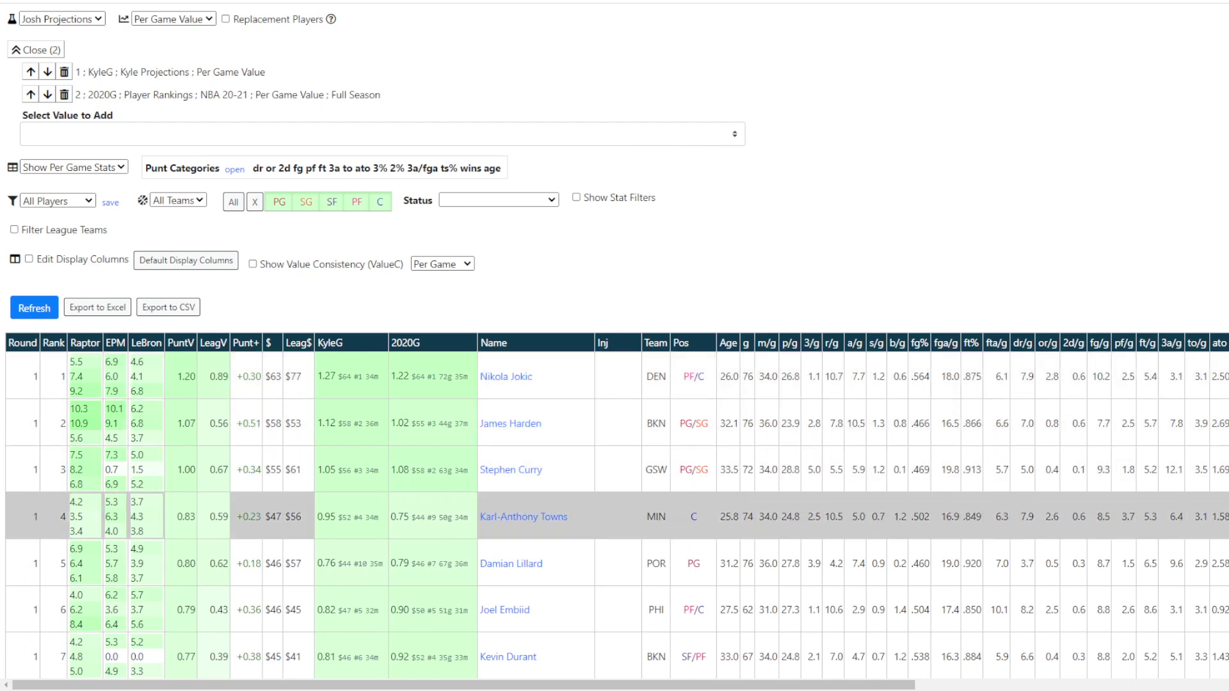
pyautogui.scroll(-2, 576, 512)
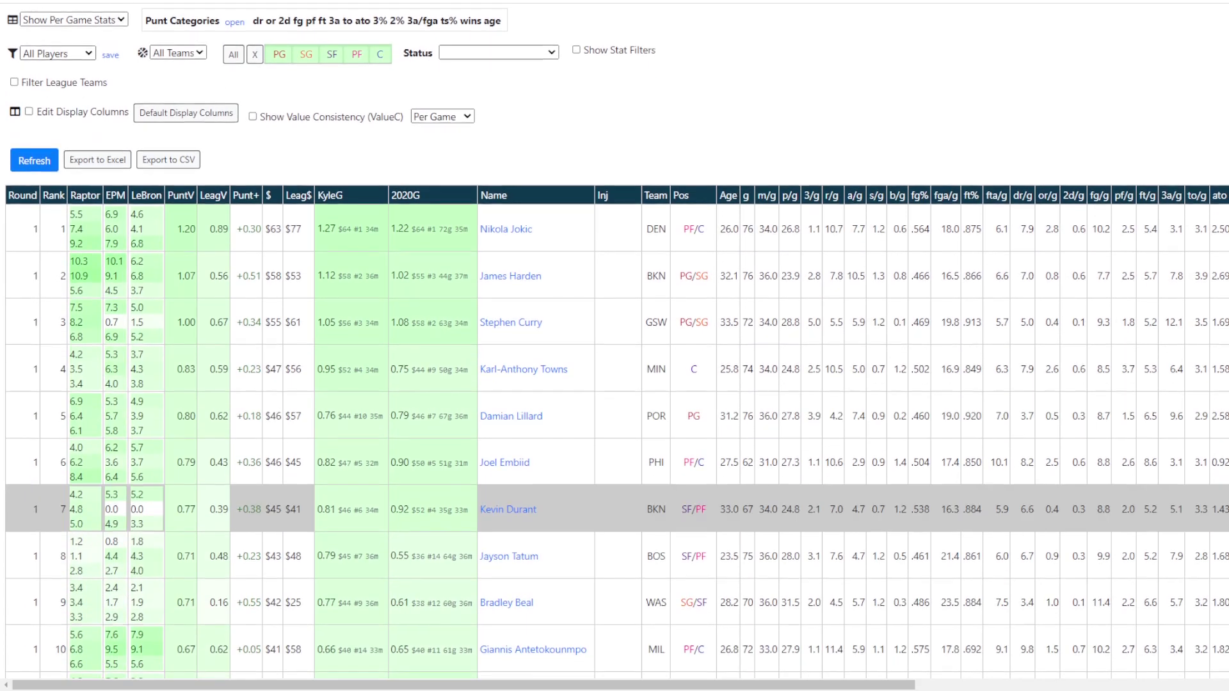
pyautogui.scroll(-1, 576, 506)
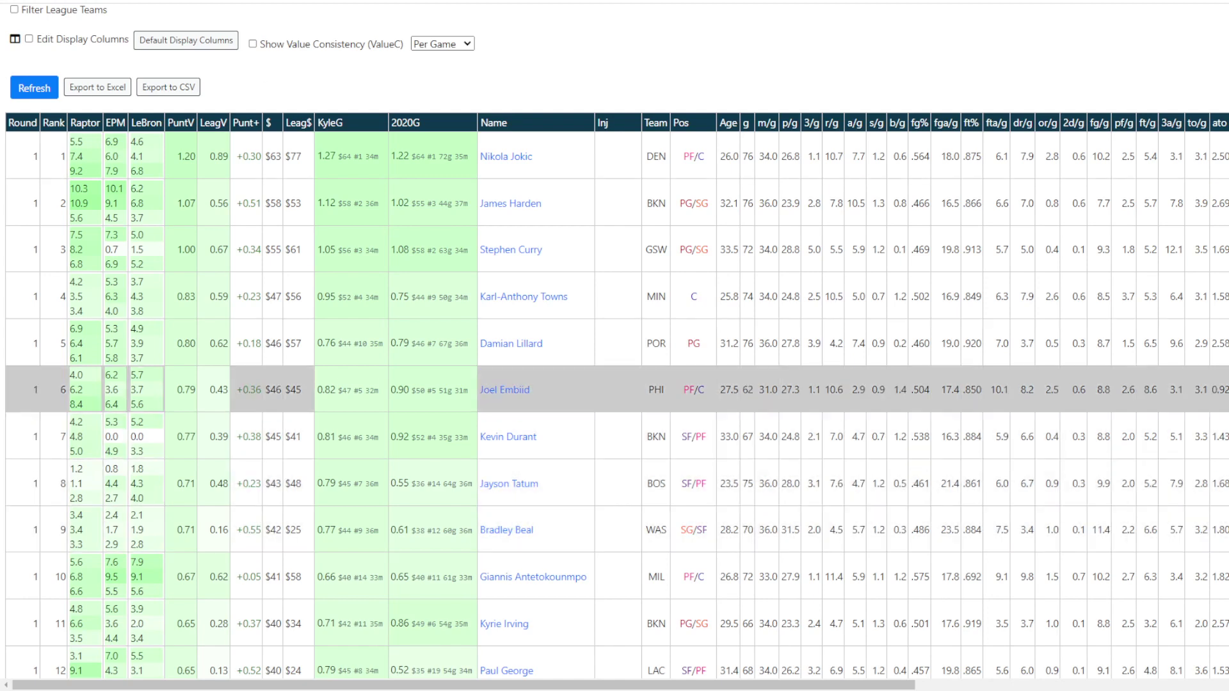
pyautogui.scroll(-6, 615, 448)
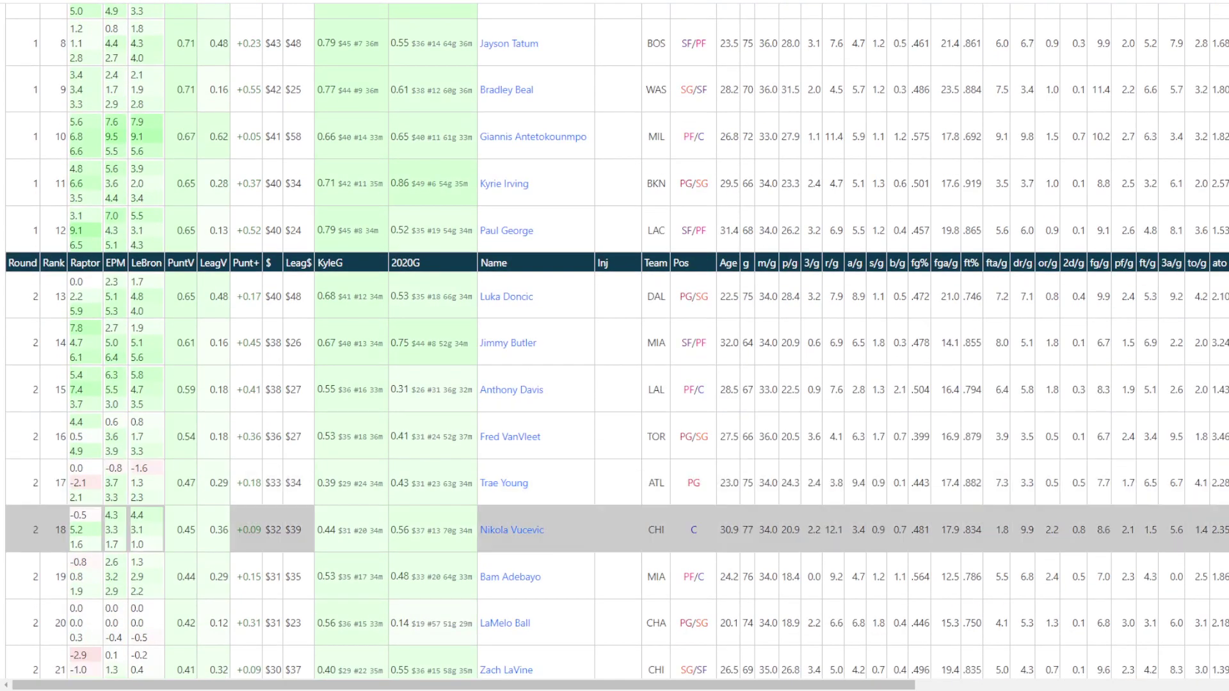
pyautogui.scroll(10, 614, 457)
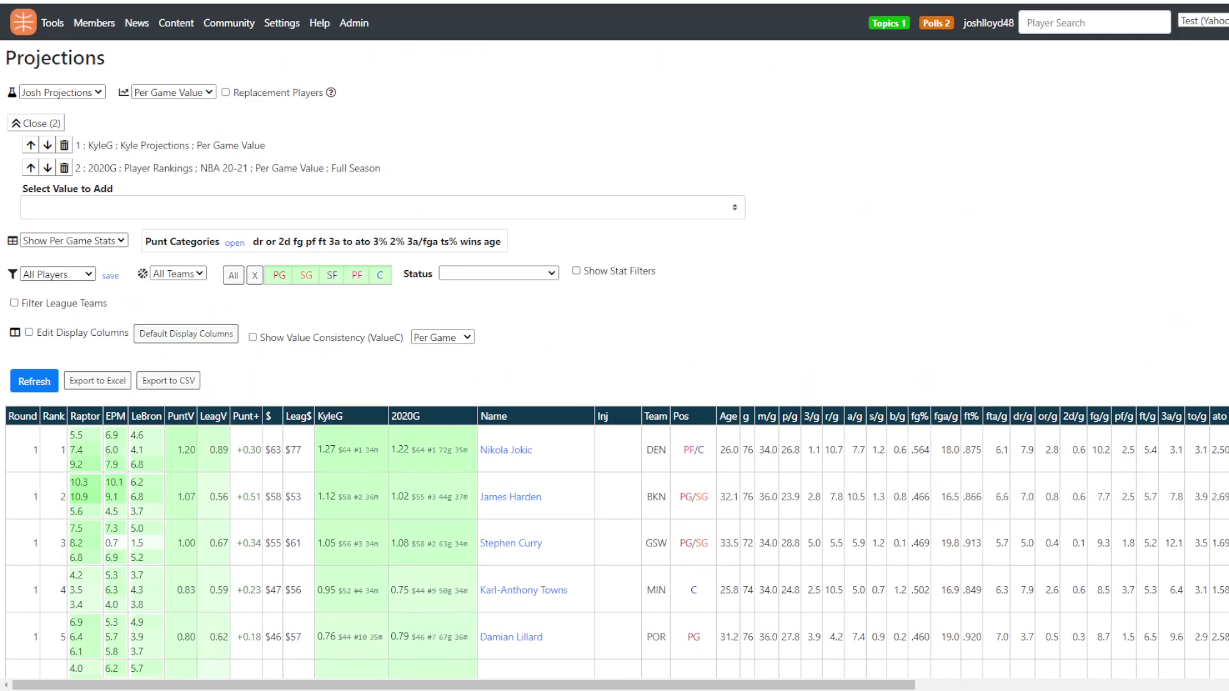
# Open the Team Analysis page to view its option for displaying more values.
pyautogui.click(382, 208)
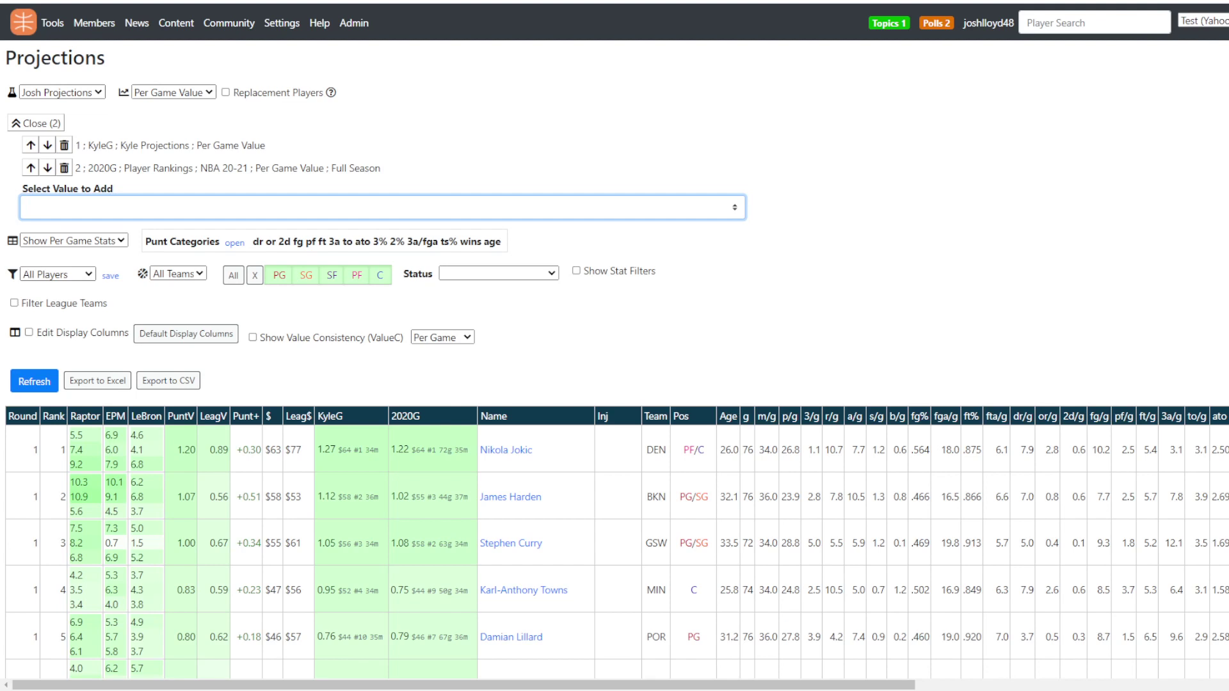
pyautogui.click(52, 23)
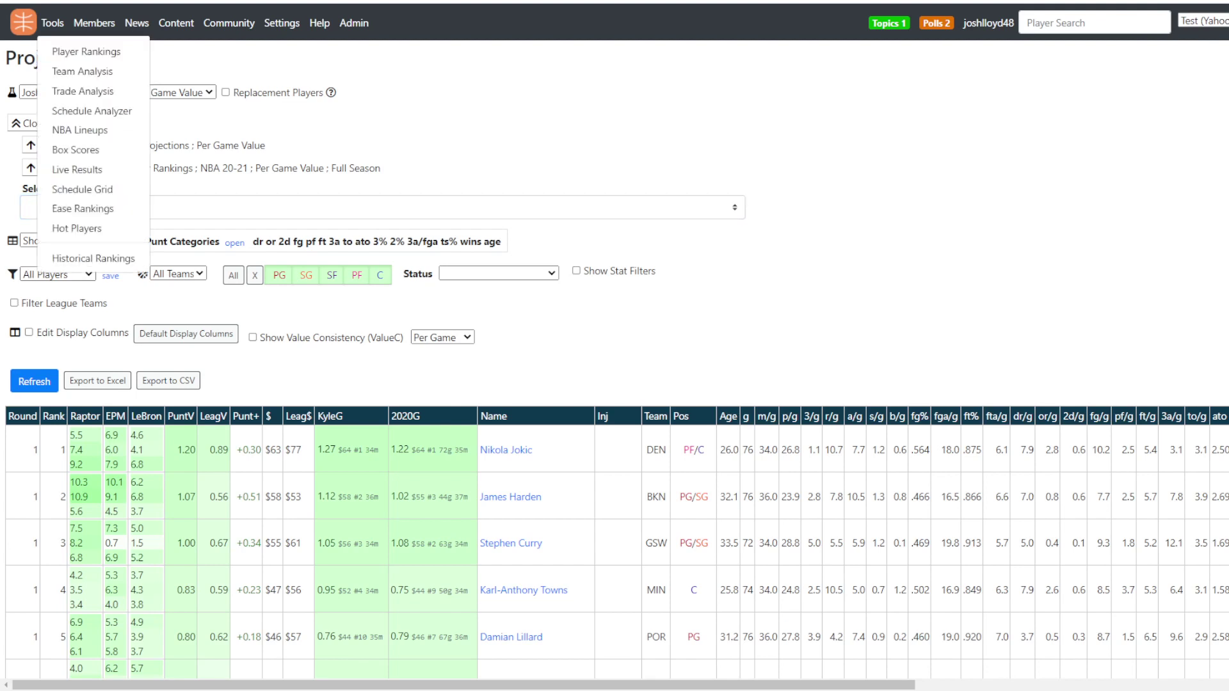
pyautogui.click(82, 71)
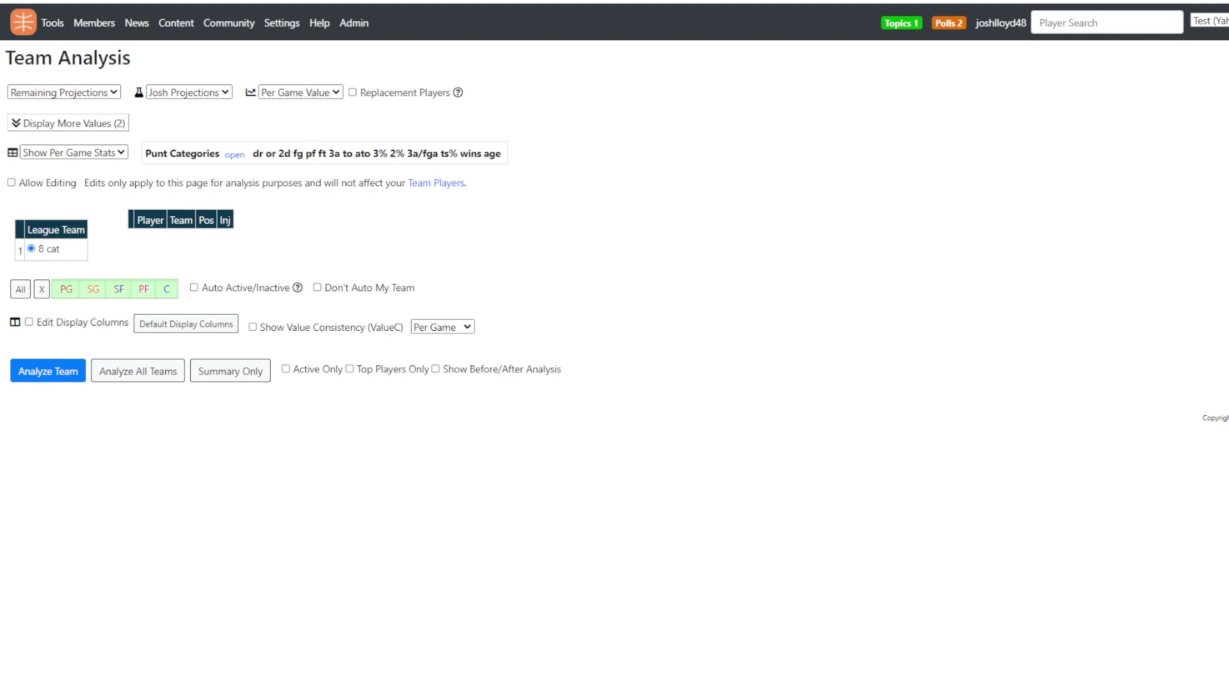
# Return to the Projections page and remove both extra values, KyleG and 2020G.
pyautogui.moveTo(94, 23)
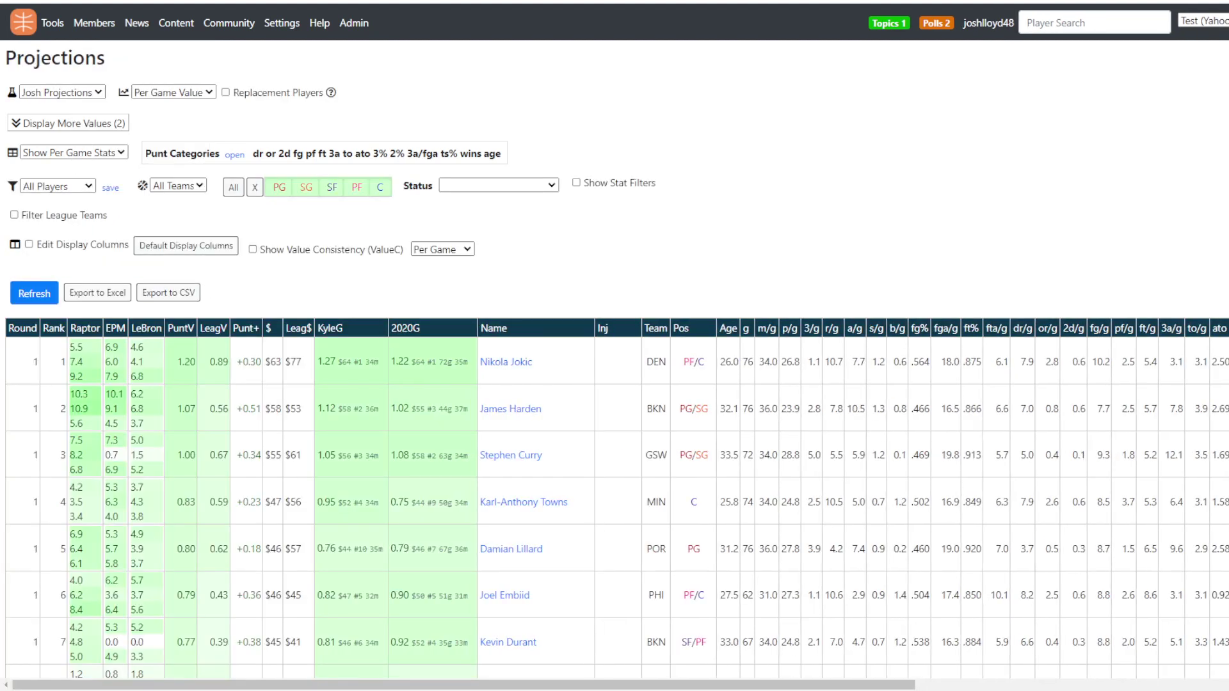
pyautogui.click(68, 123)
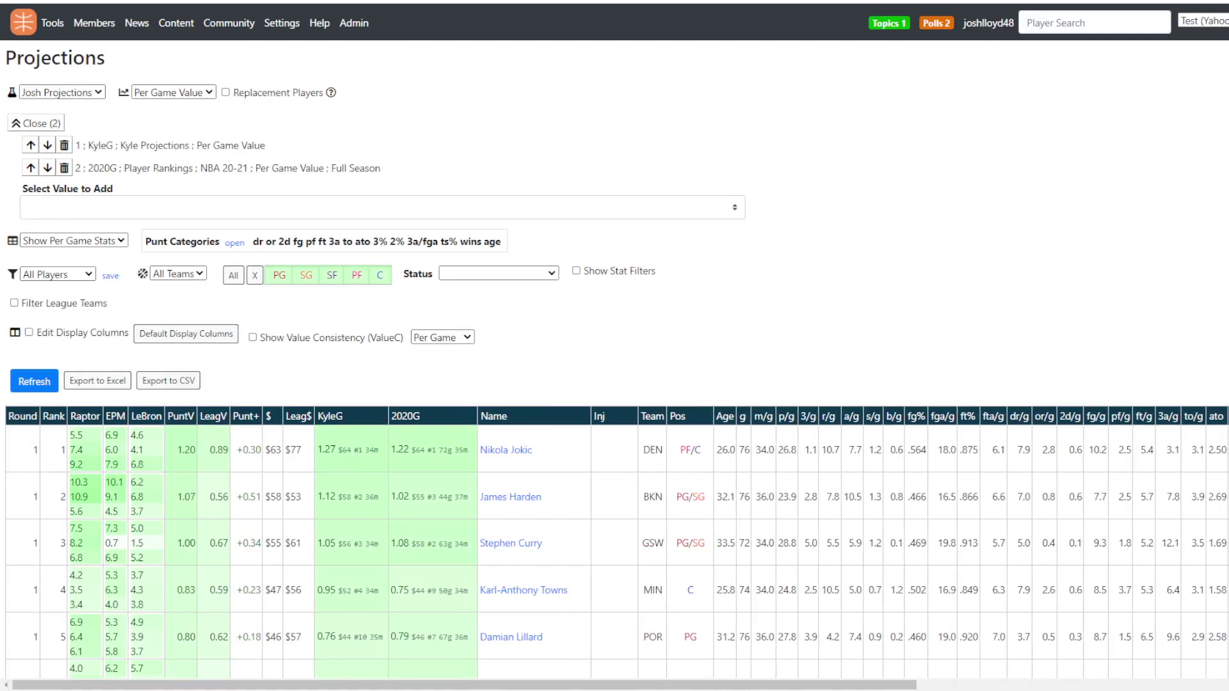
pyautogui.click(64, 145)
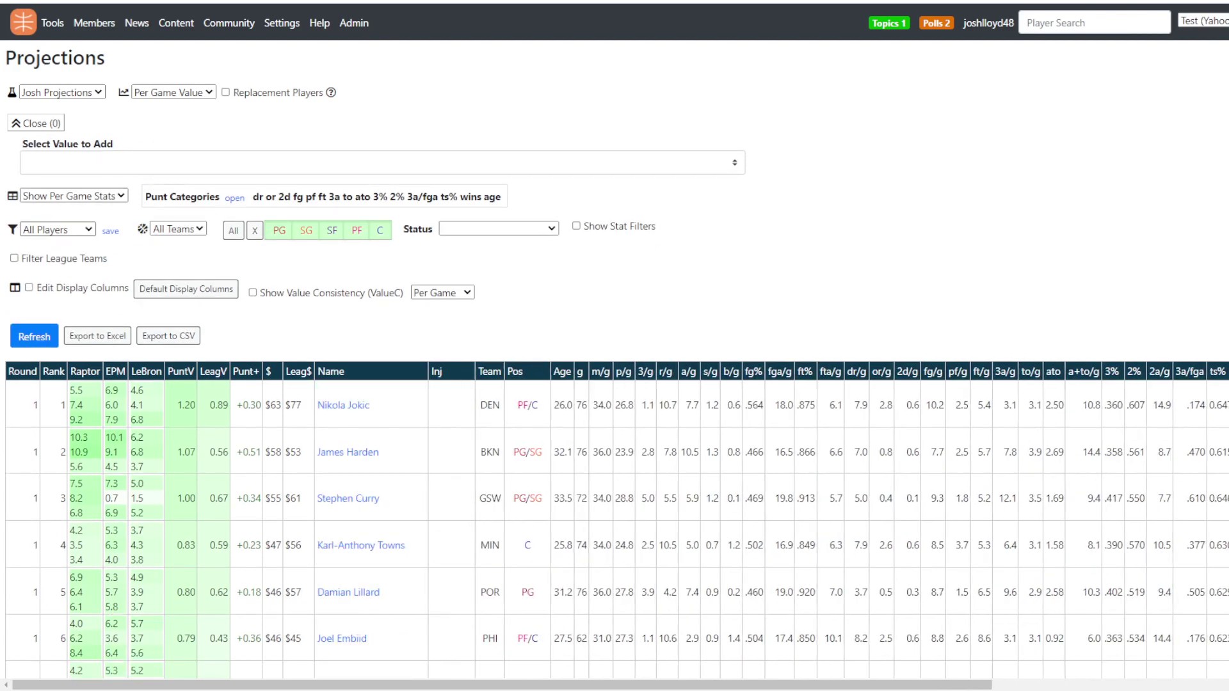
# Add full-season Player Rankings for NBA 21-22 as a per-game extra value, with Show Games turned off.
pyautogui.click(383, 163)
pyautogui.click(63, 194)
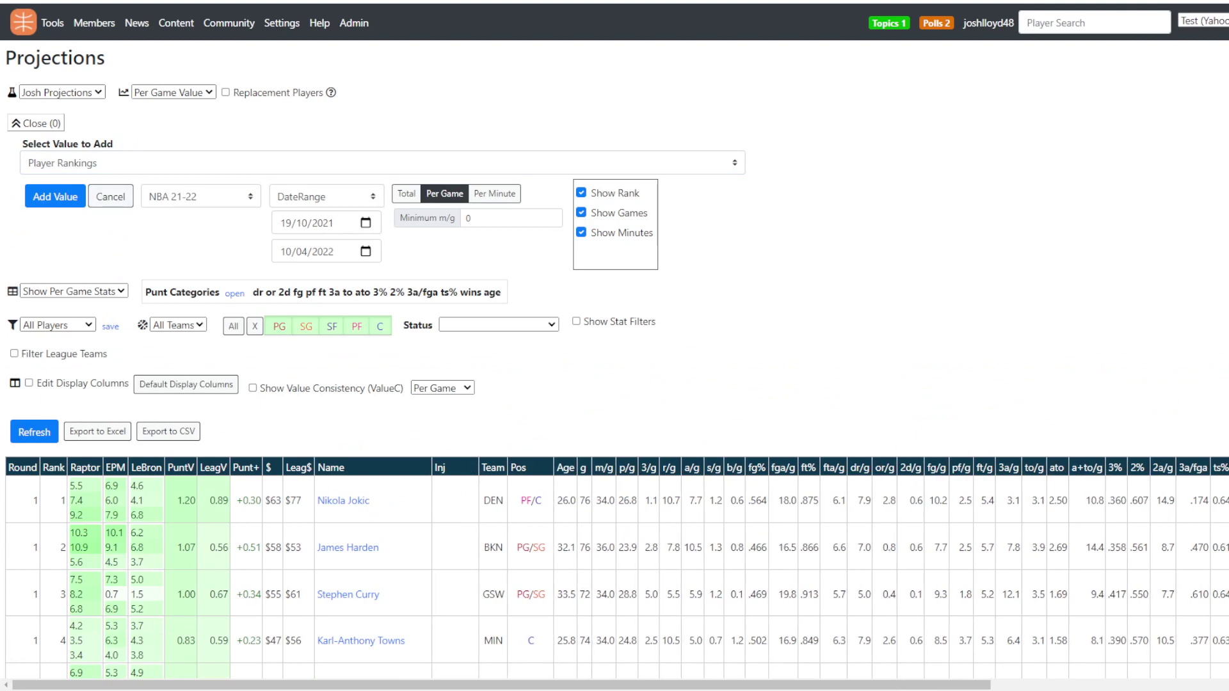
pyautogui.click(581, 213)
pyautogui.click(55, 196)
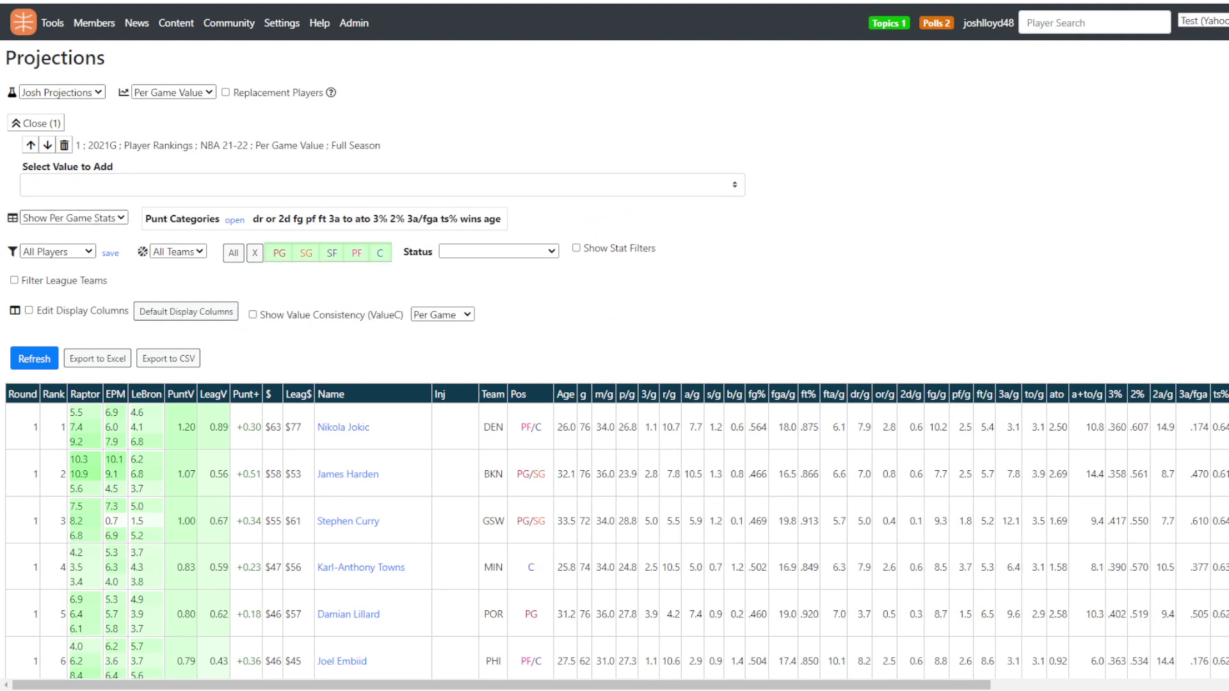
# Add Short-Term as a second per-game extra value, with Show Games turned off.
pyautogui.click(382, 185)
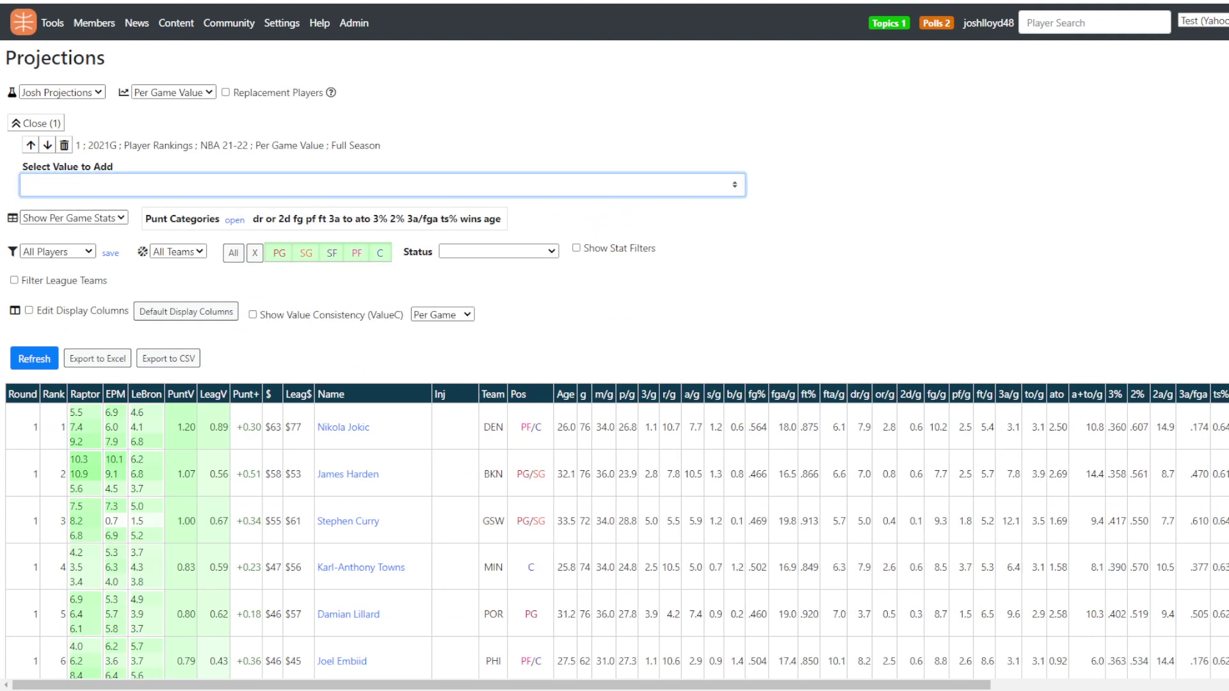
pyautogui.click(53, 225)
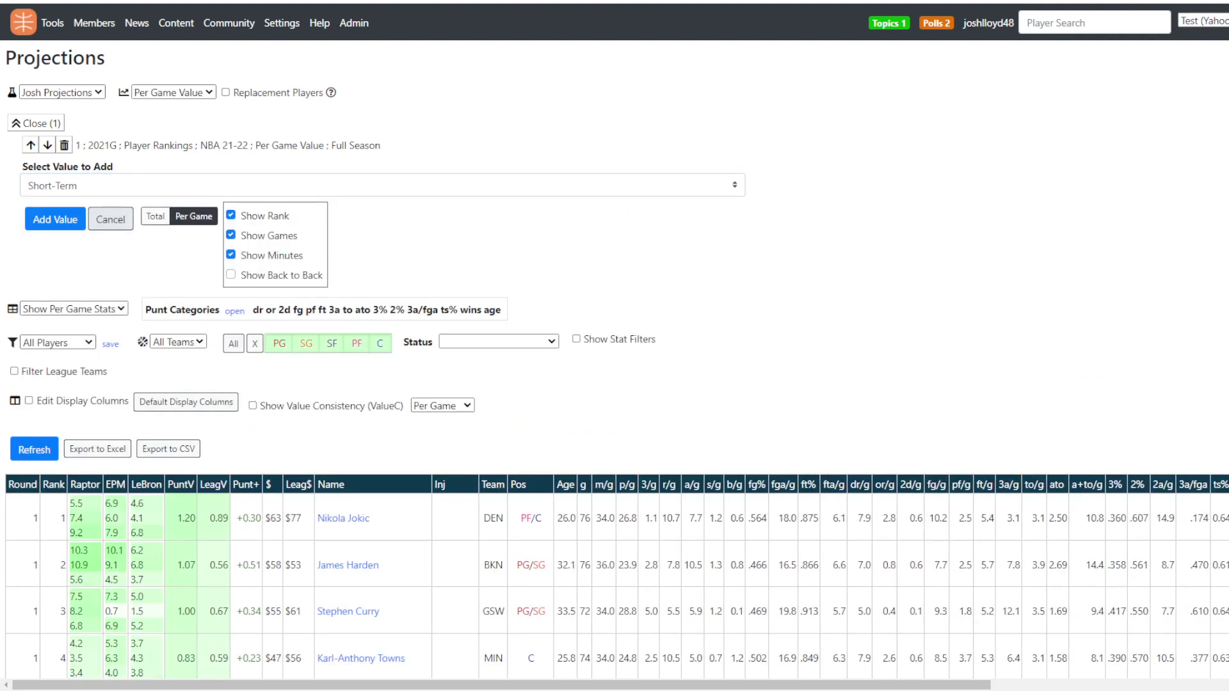
pyautogui.click(231, 235)
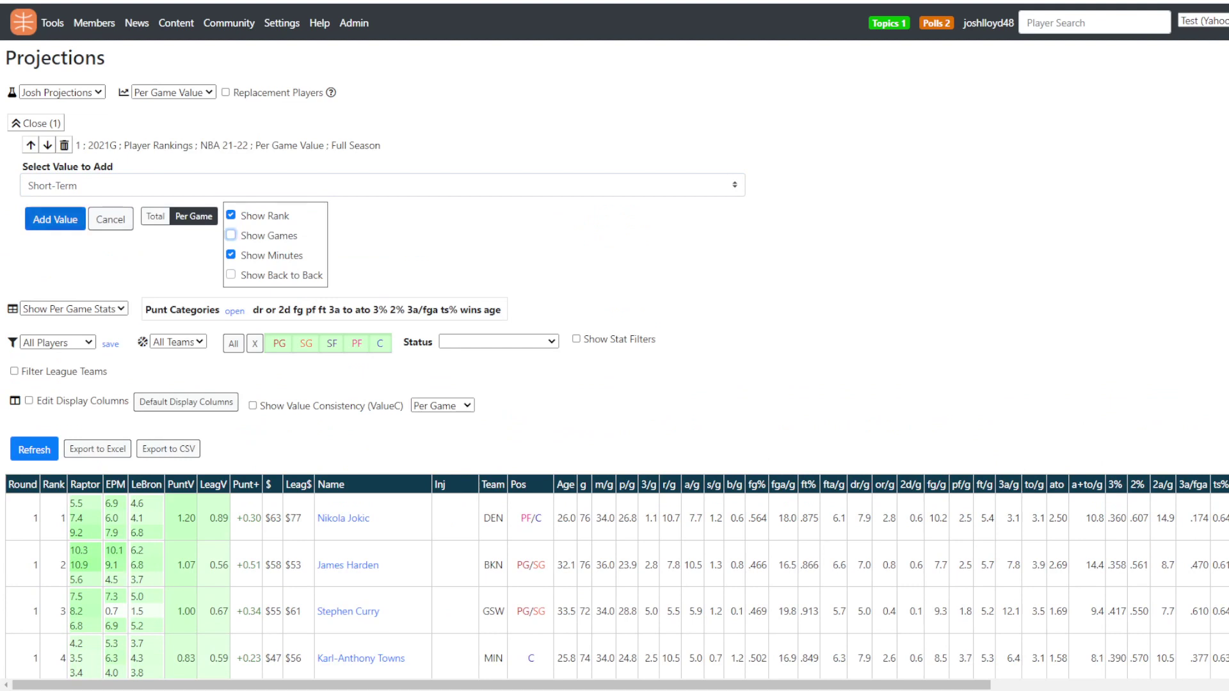
pyautogui.click(55, 219)
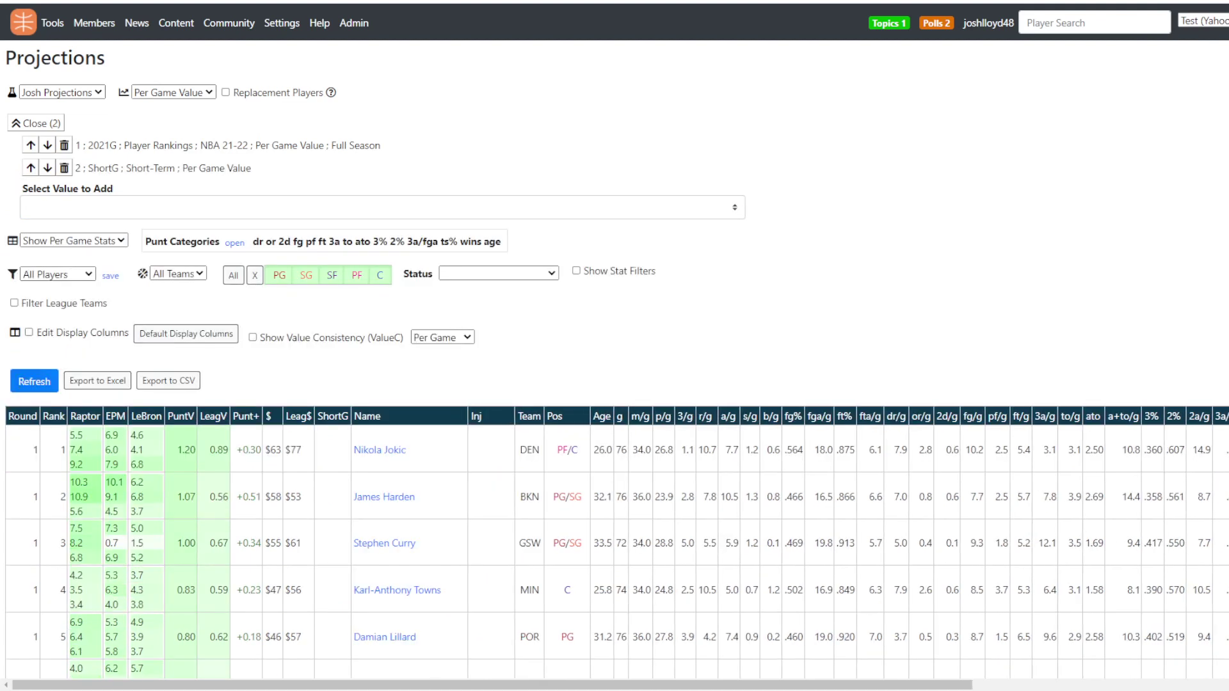